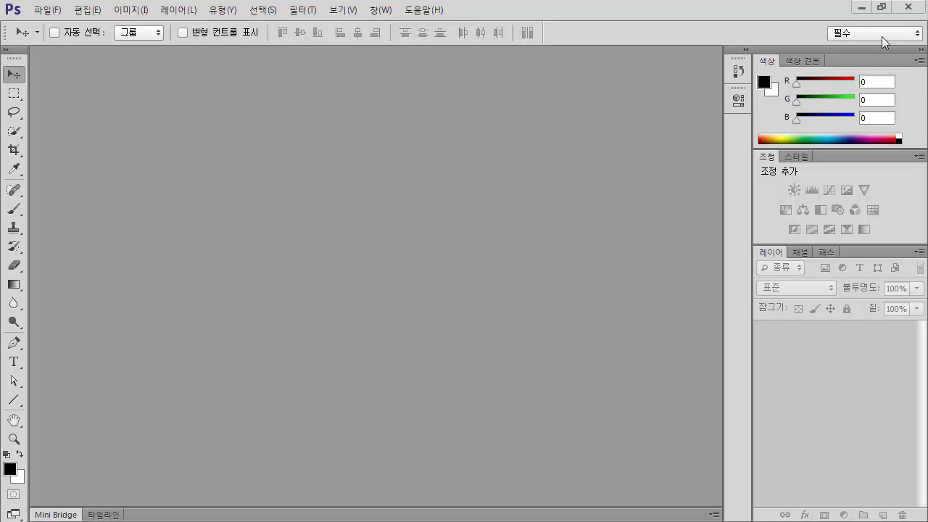
Look through the available workspace presets and leave the Essentials (필수) workspace selected.
click(909, 35)
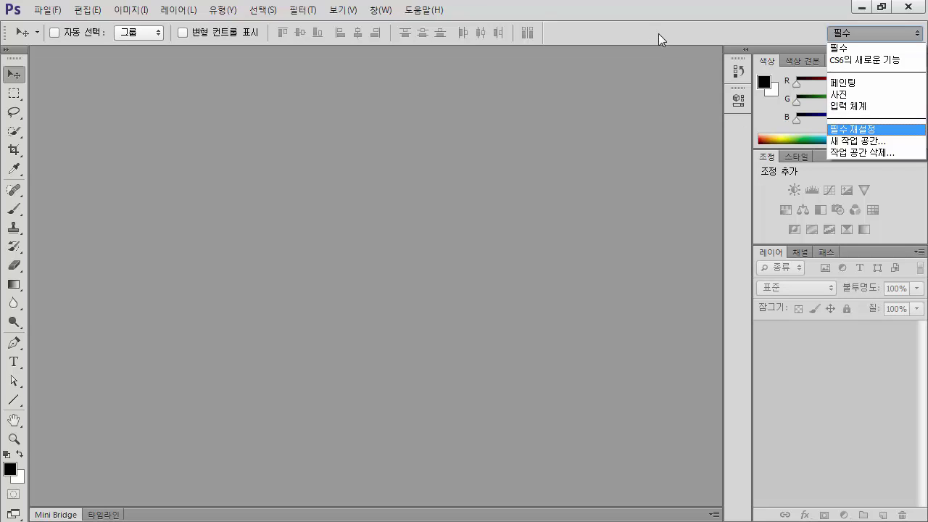
click(678, 20)
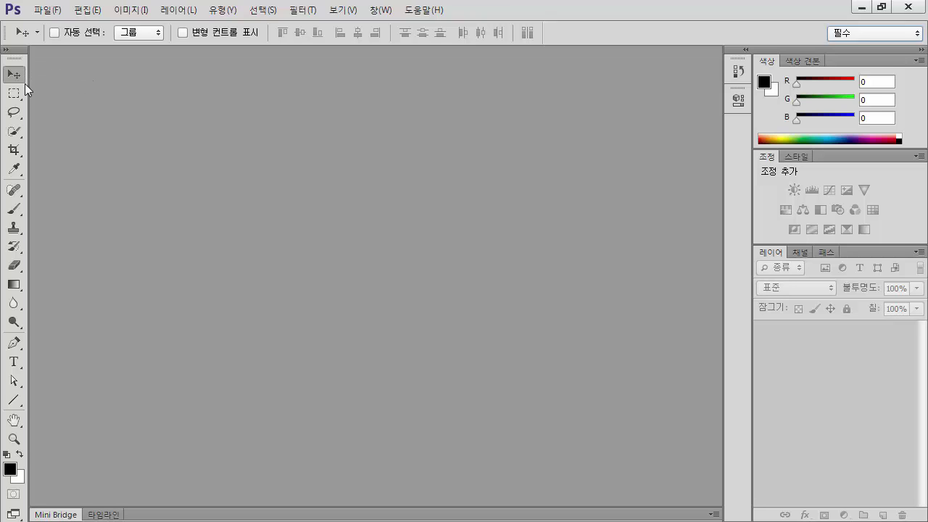
Switch the toolbox between its single-column and two-column layouts, finishing with a single column.
click(6, 51)
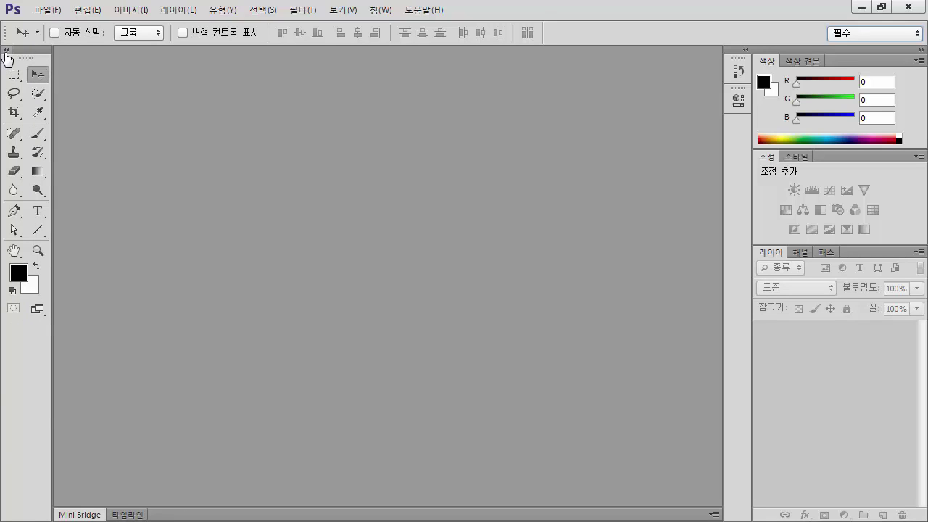
click(7, 51)
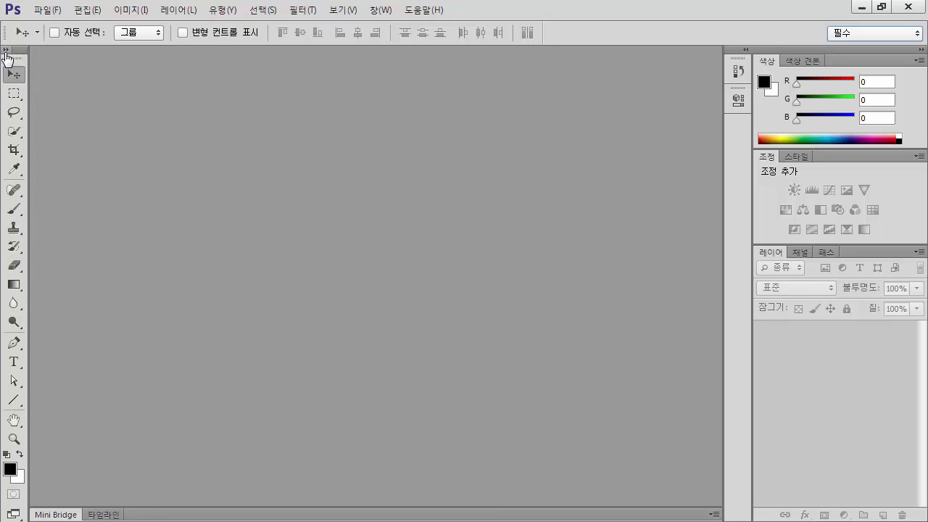
click(7, 51)
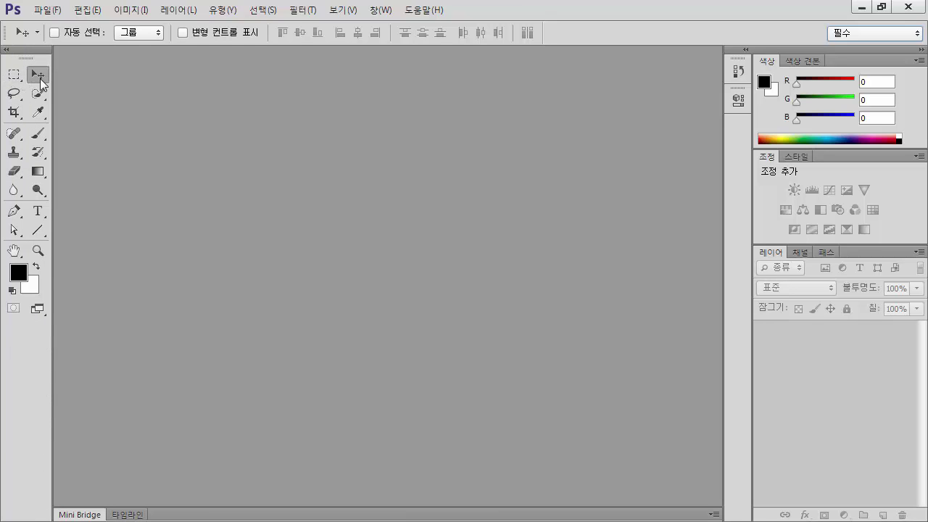
click(7, 51)
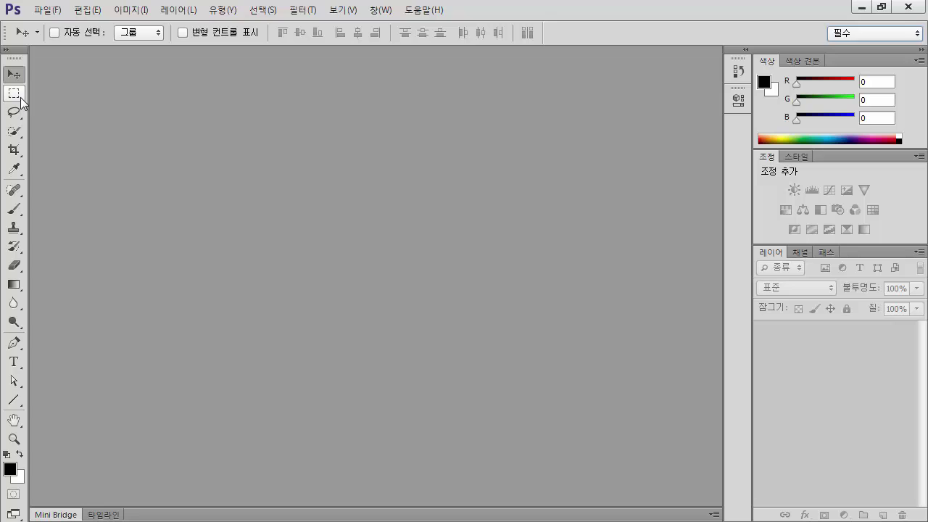
Examine the tool variants grouped under the Marquee, Lasso, Quick Selection, Crop and Eyedropper tools.
click(21, 100)
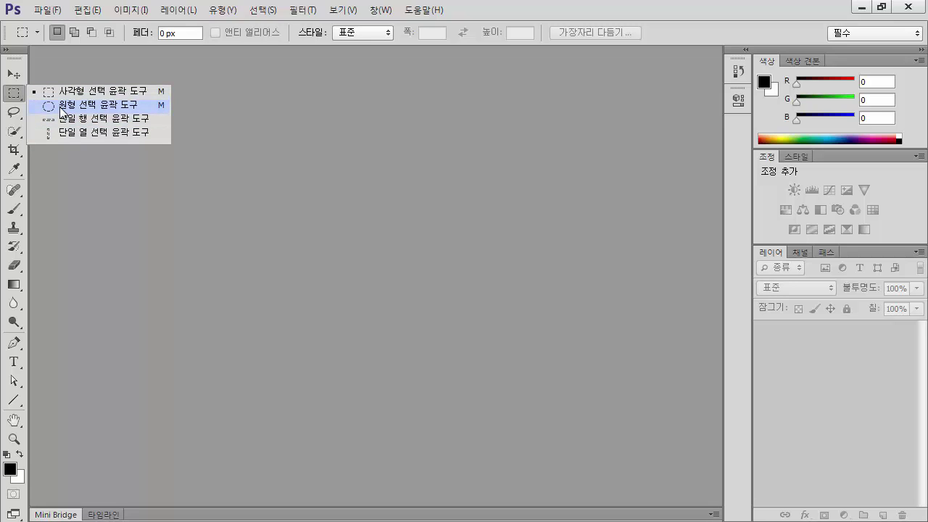
click(16, 118)
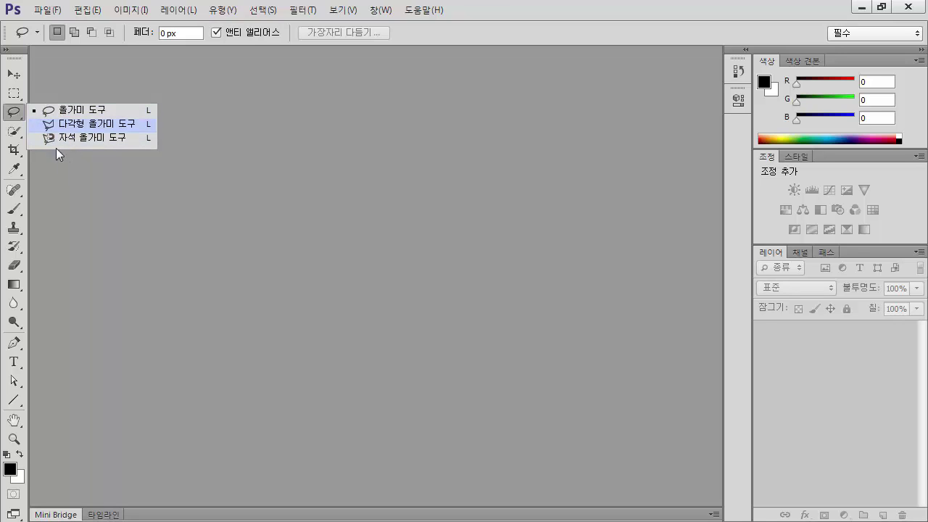
click(14, 138)
click(14, 137)
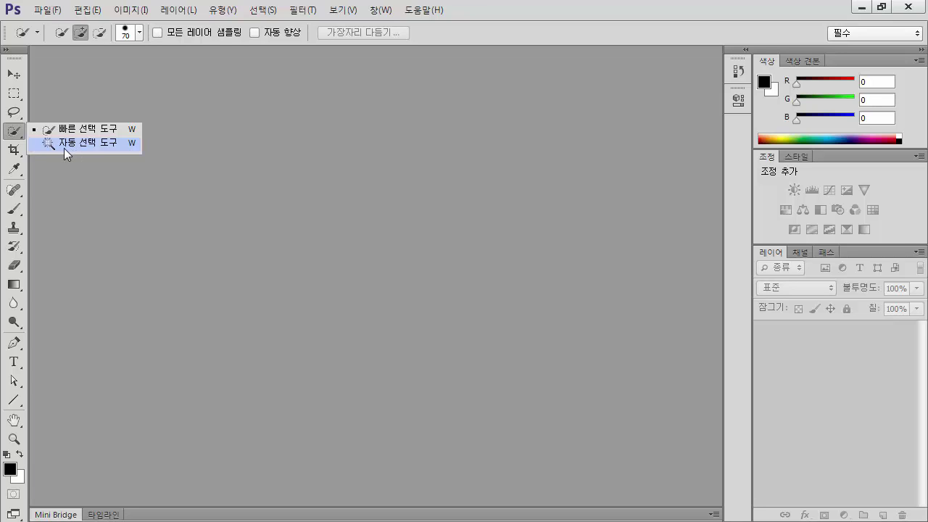
click(10, 152)
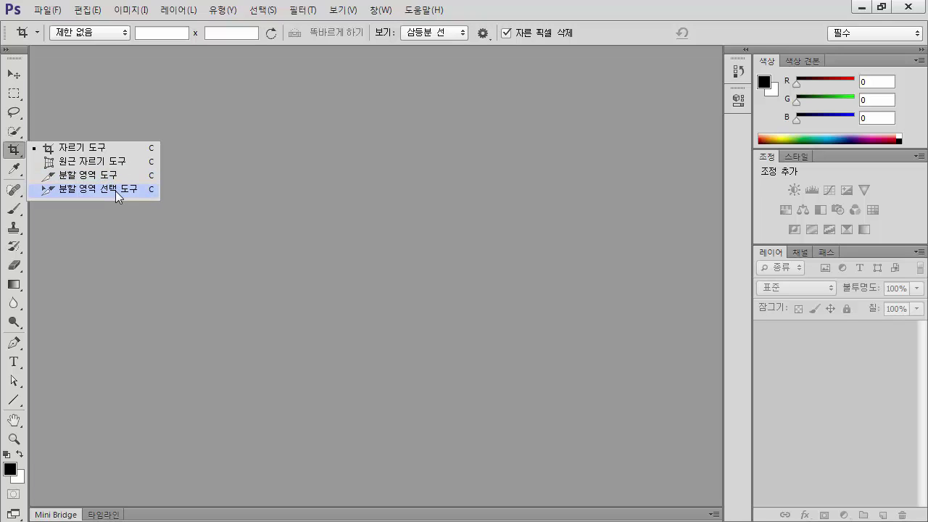
click(14, 169)
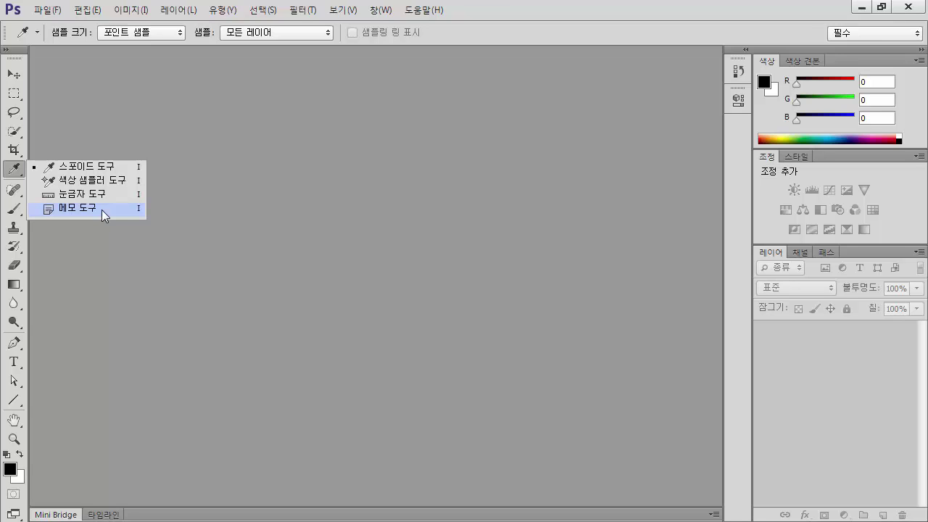
Examine the tool variants grouped under the Spot Healing Brush, Brush, Clone Stamp, History Brush, Eraser, Gradient, Blur and Dodge tools.
click(11, 192)
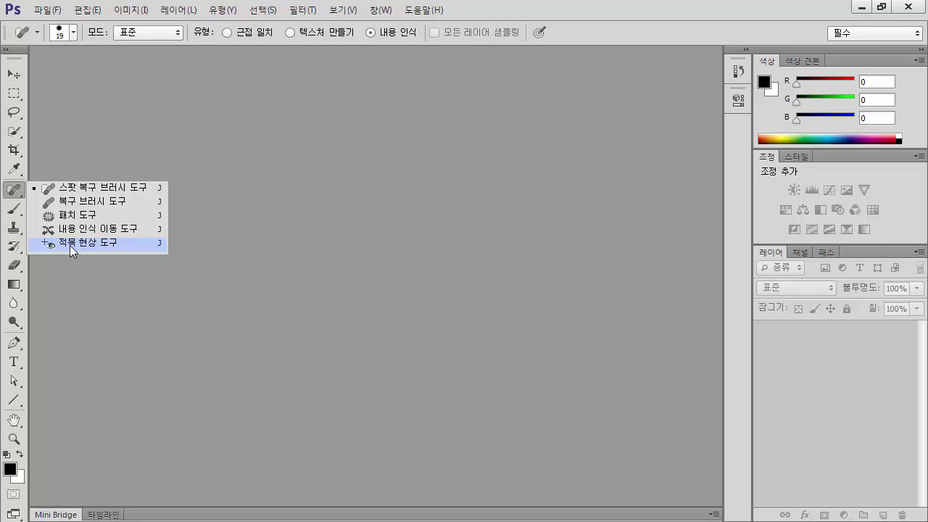
click(10, 216)
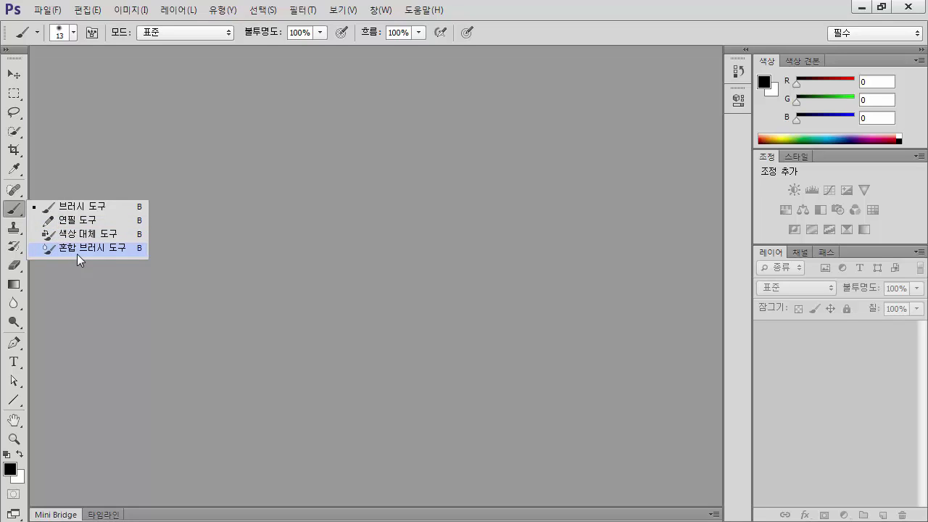
click(14, 229)
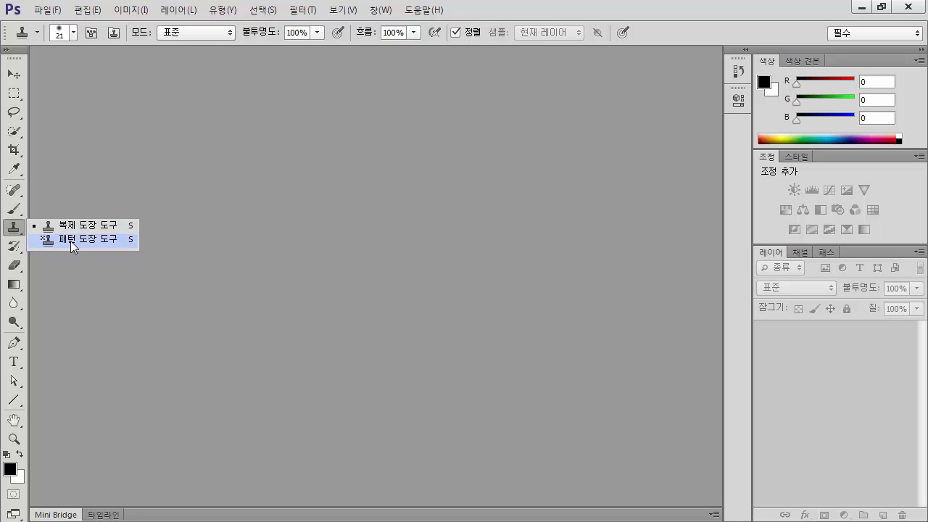
click(19, 246)
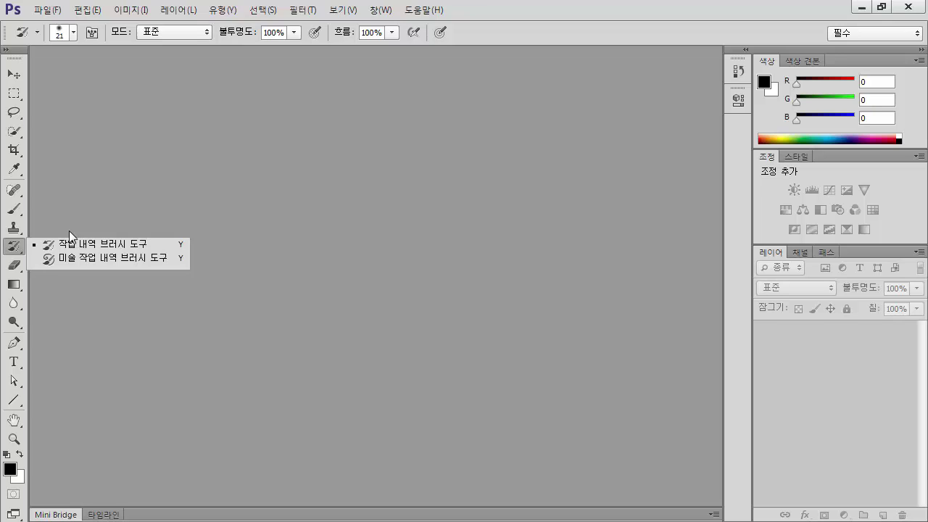
click(16, 270)
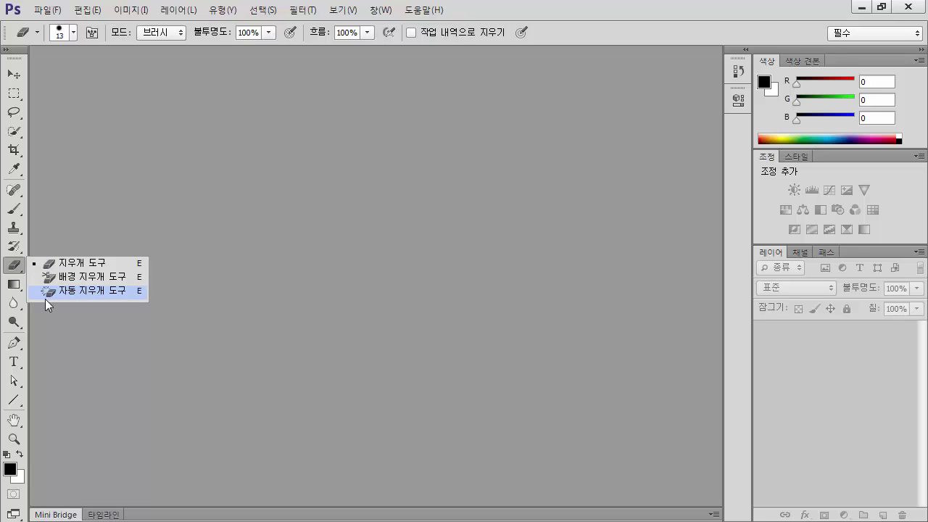
click(14, 290)
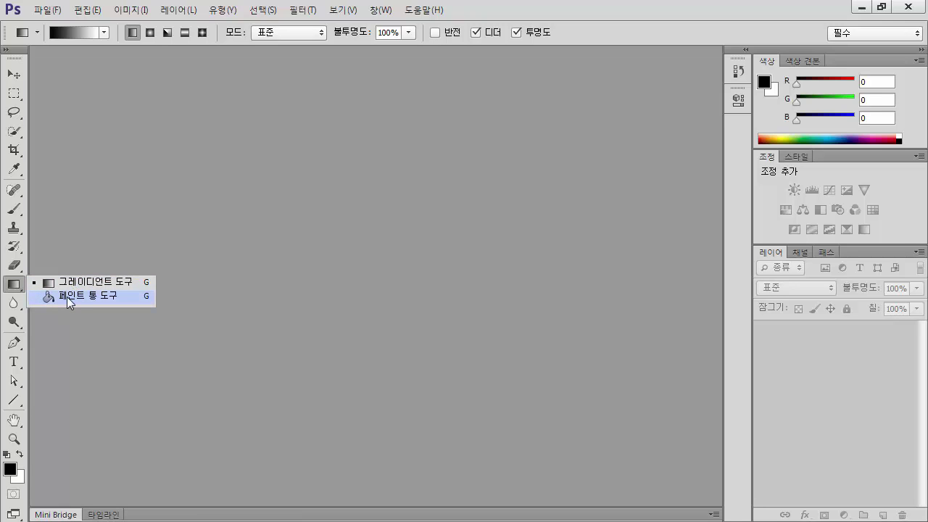
click(12, 310)
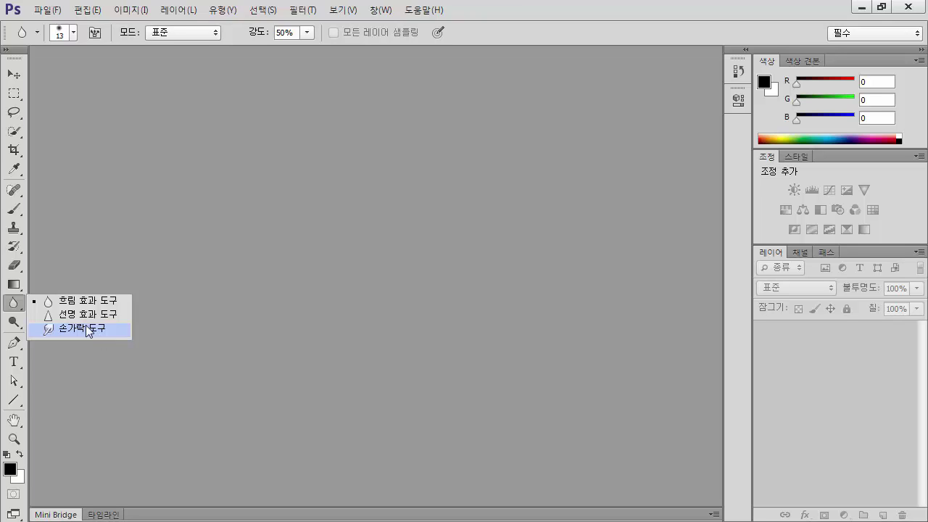
click(14, 326)
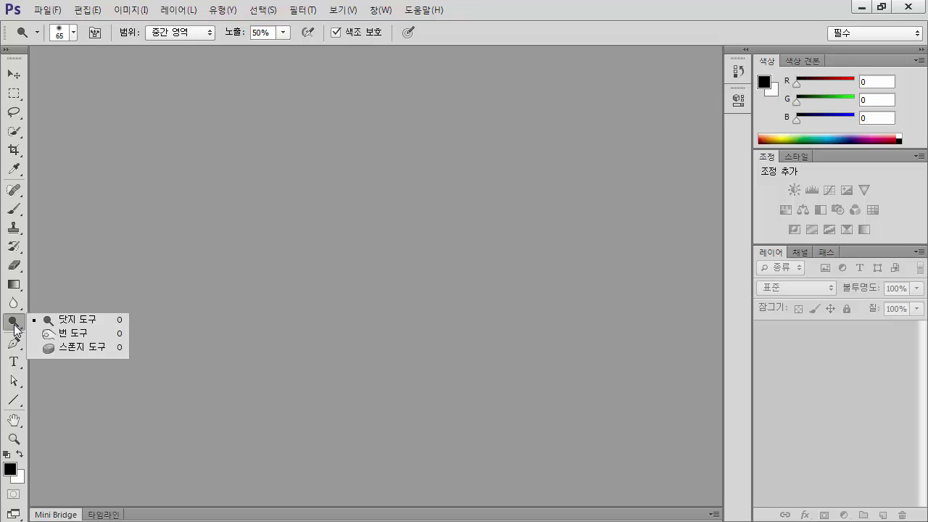
Examine the tool variants grouped under the Pen, Type, Direct Selection, Line and Hand tools.
click(17, 346)
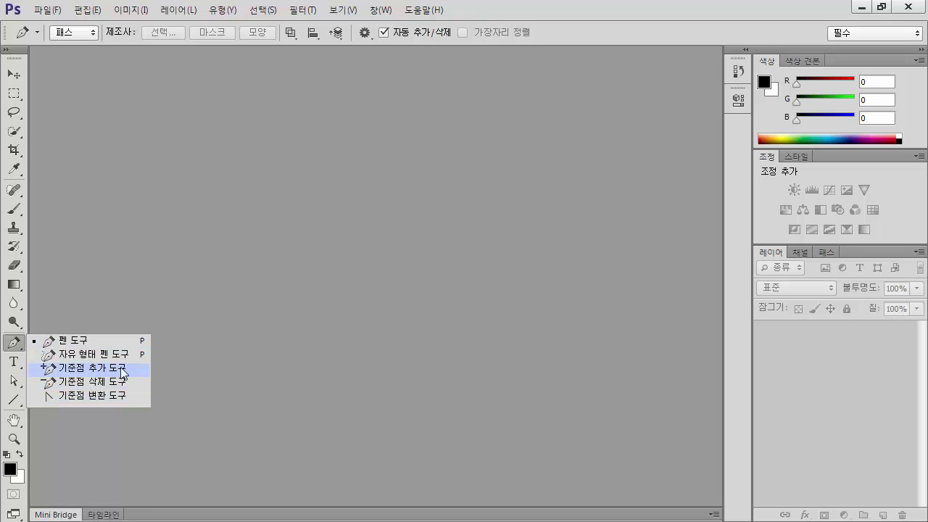
click(10, 365)
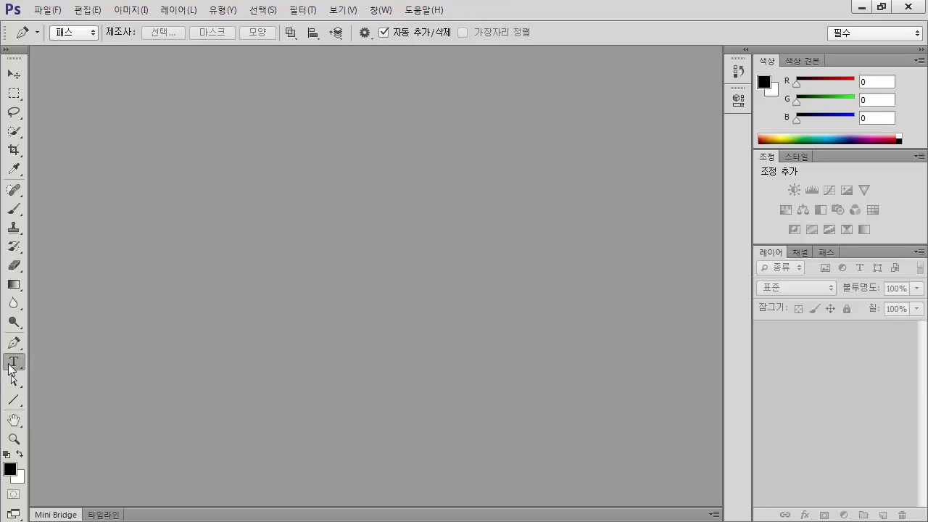
click(9, 366)
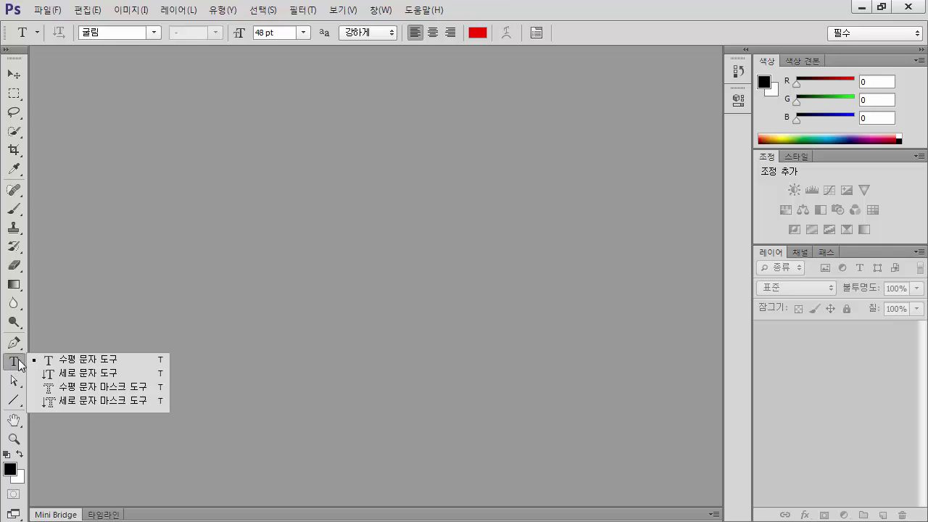
click(13, 385)
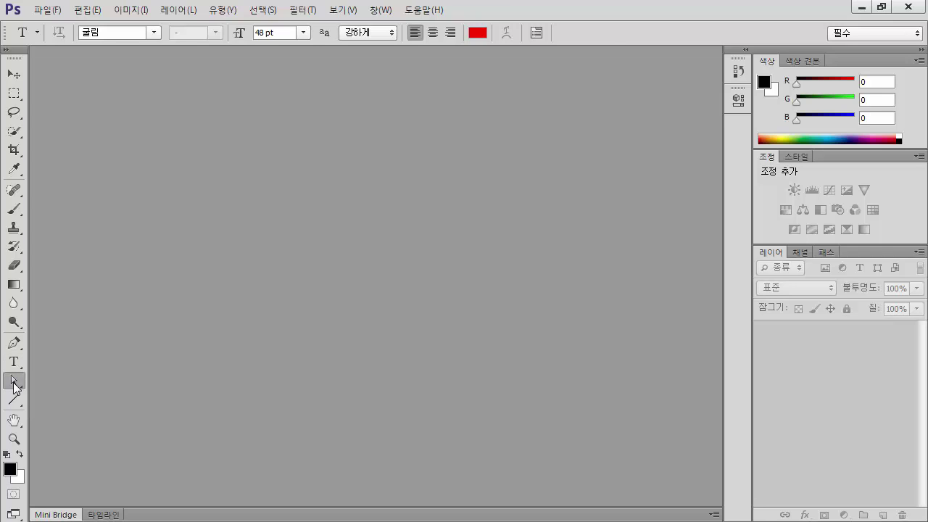
click(14, 385)
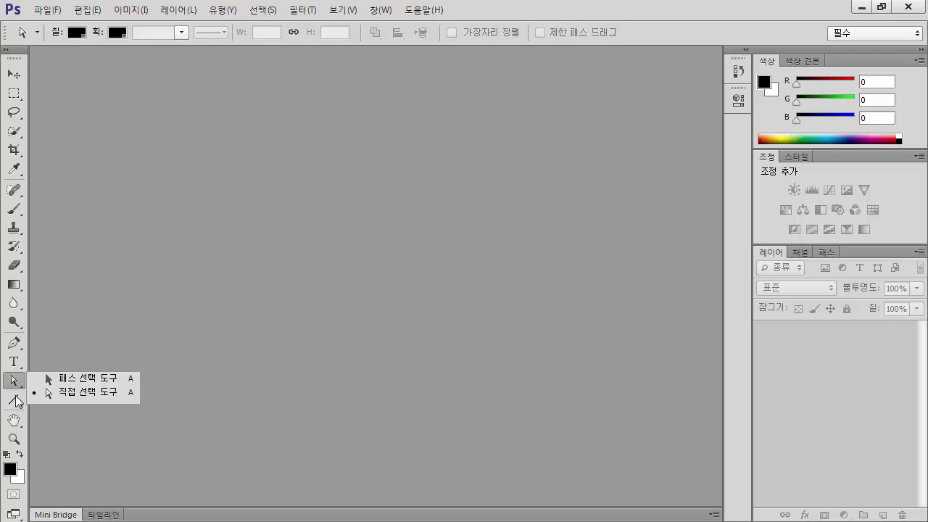
click(15, 400)
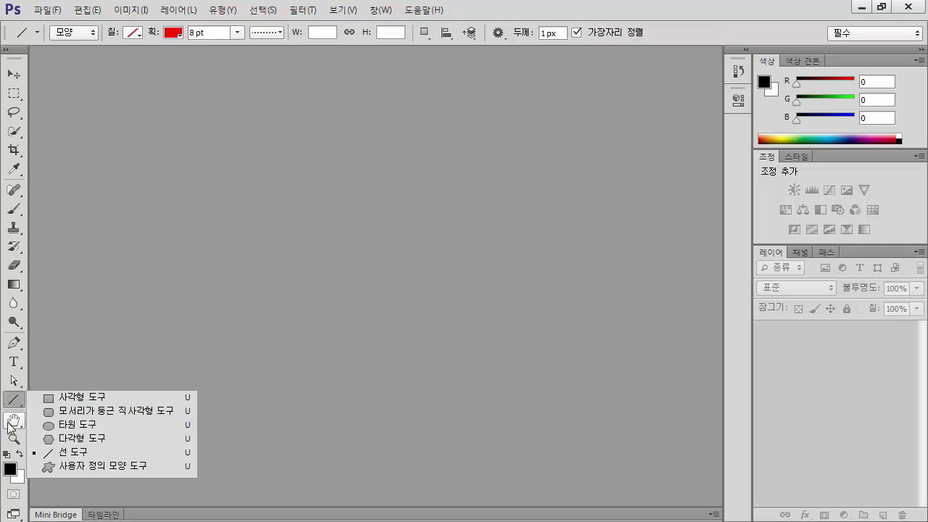
click(8, 420)
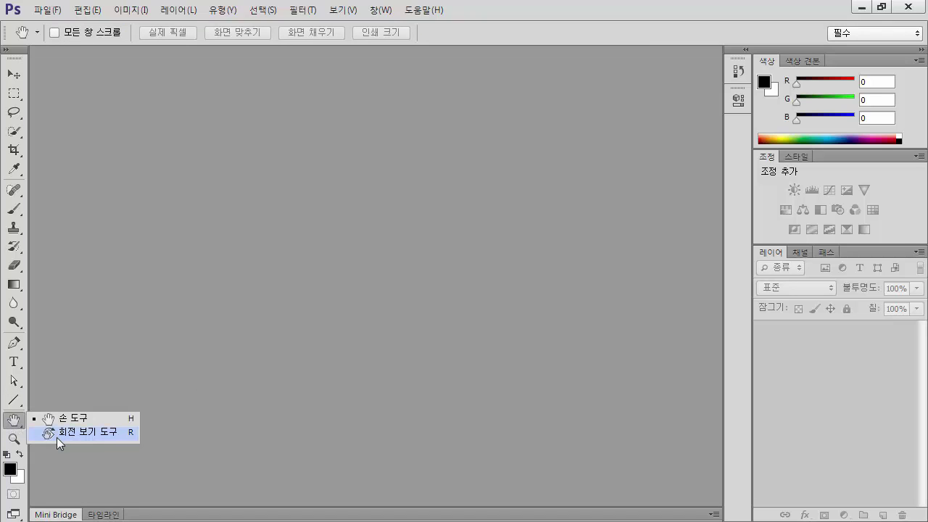
click(13, 426)
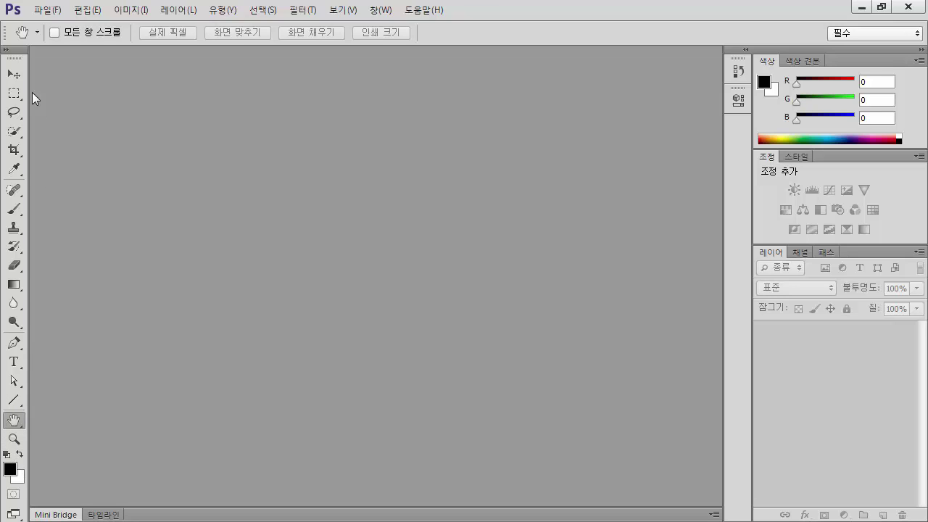
Set the toolbox to two columns, and expand and collapse the dock holding the History and Properties panels.
click(6, 49)
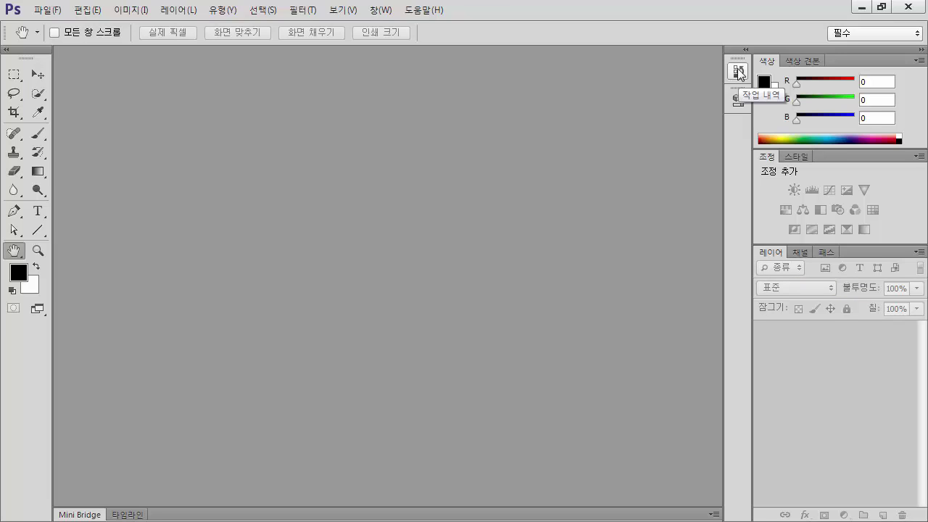
click(746, 50)
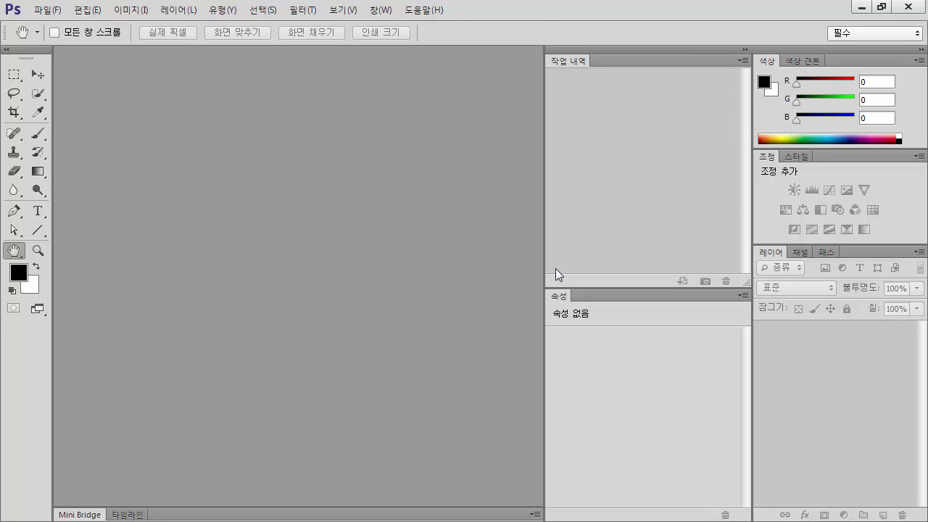
click(747, 50)
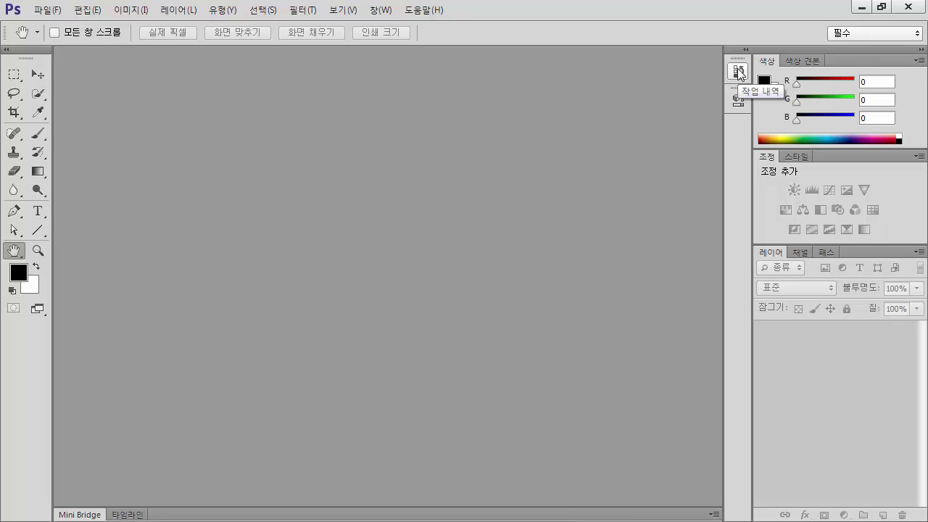
click(746, 50)
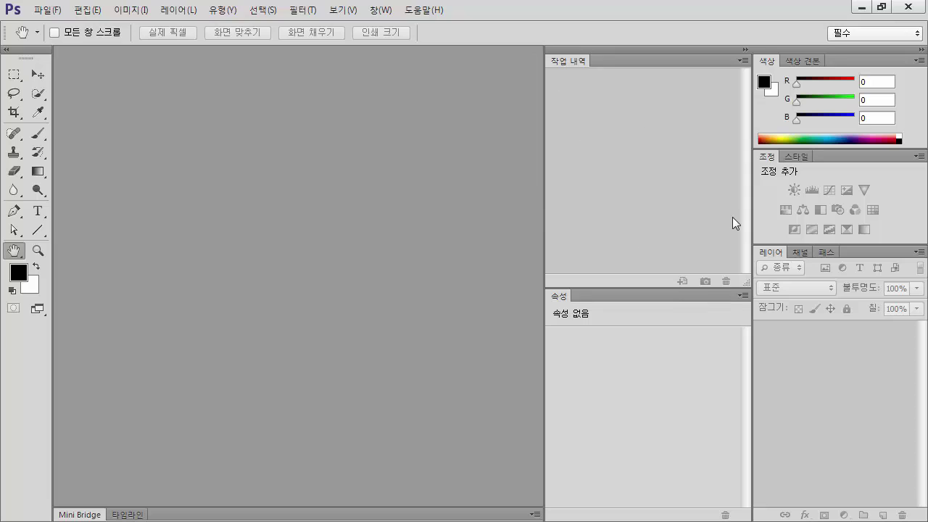
click(743, 50)
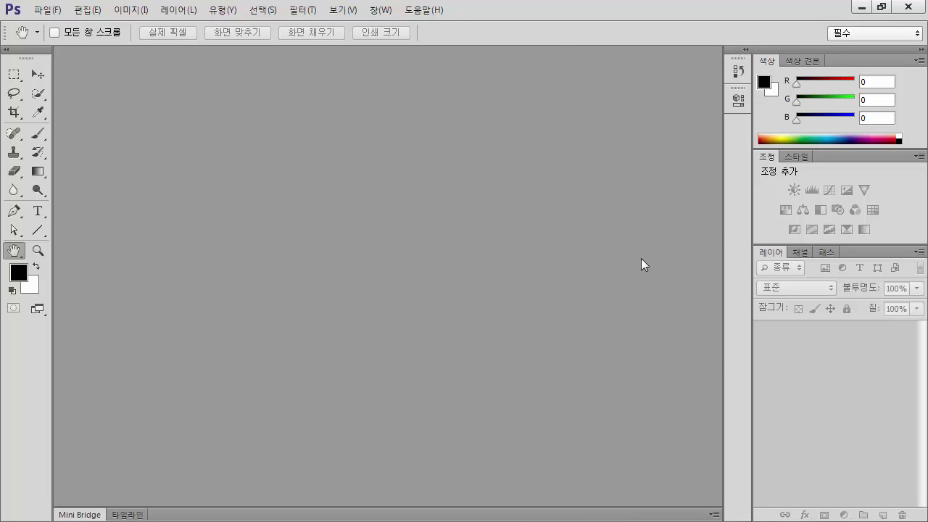
Show, hide and reopen the History (작업 내역) panel on its own from the collapsed dock.
click(738, 70)
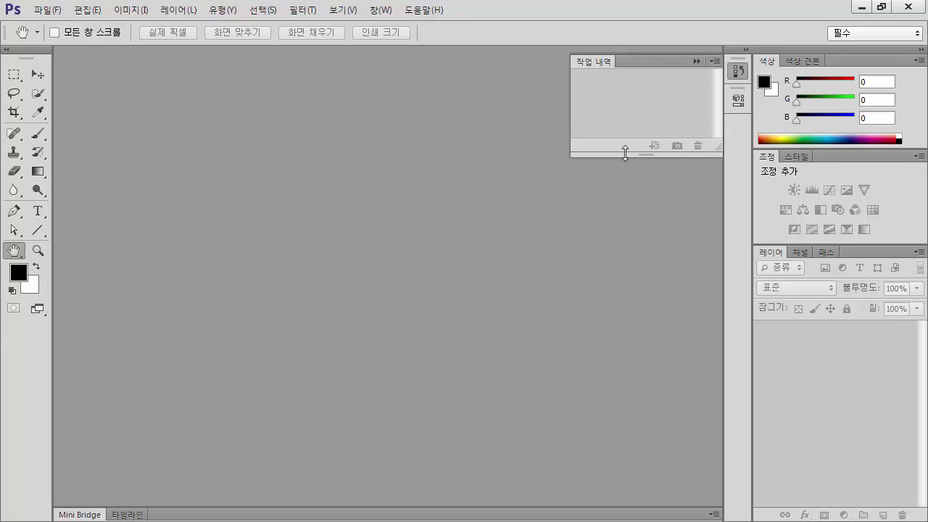
click(738, 73)
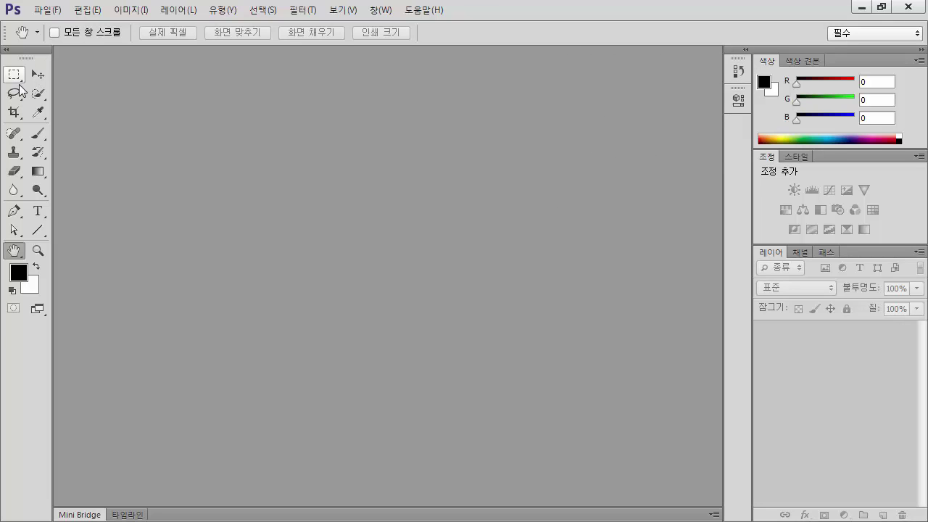
click(740, 73)
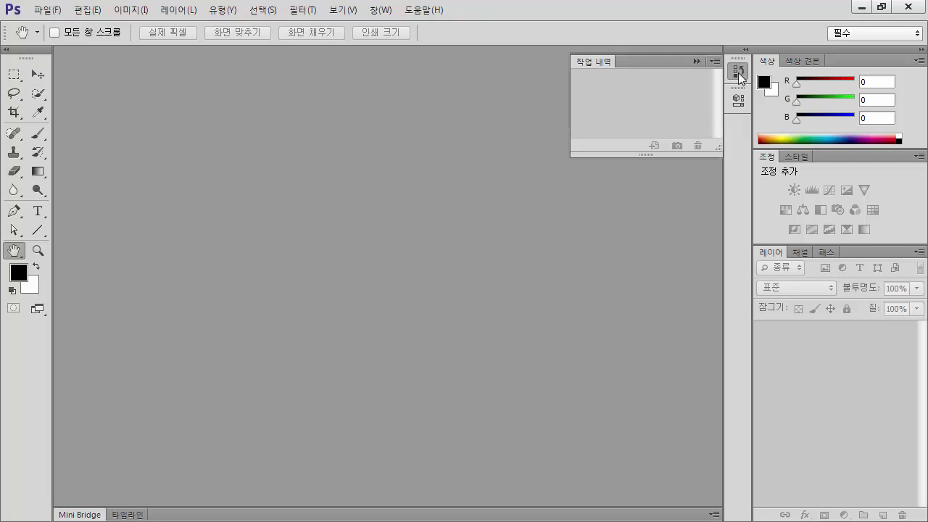
Float the History, Channels and Layers panels over the canvas area, and reset the Essentials (필수) workspace.
drag(685, 59, 514, 60)
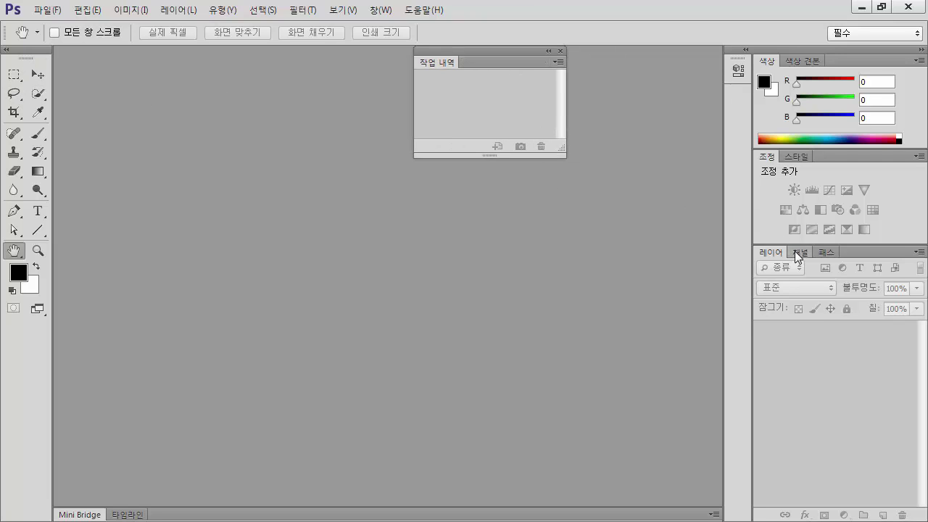
drag(795, 251, 500, 211)
drag(763, 252, 357, 224)
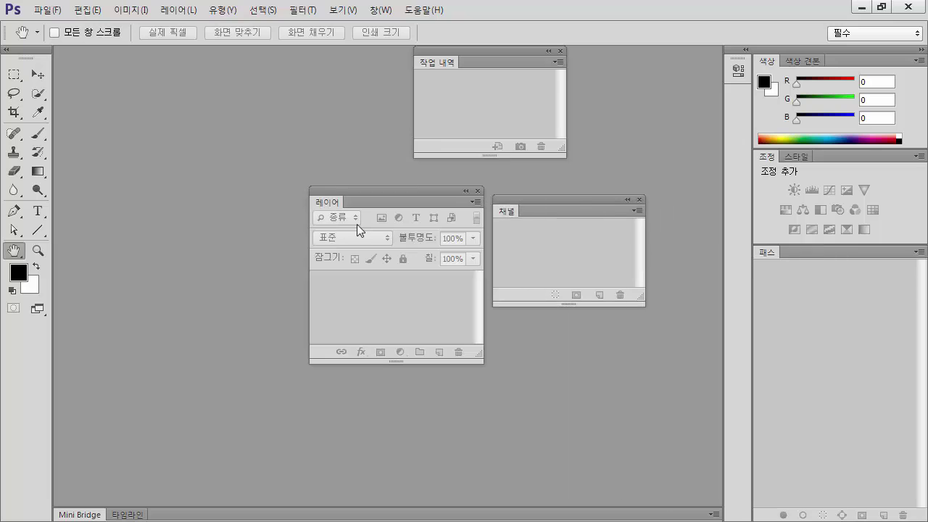
click(878, 31)
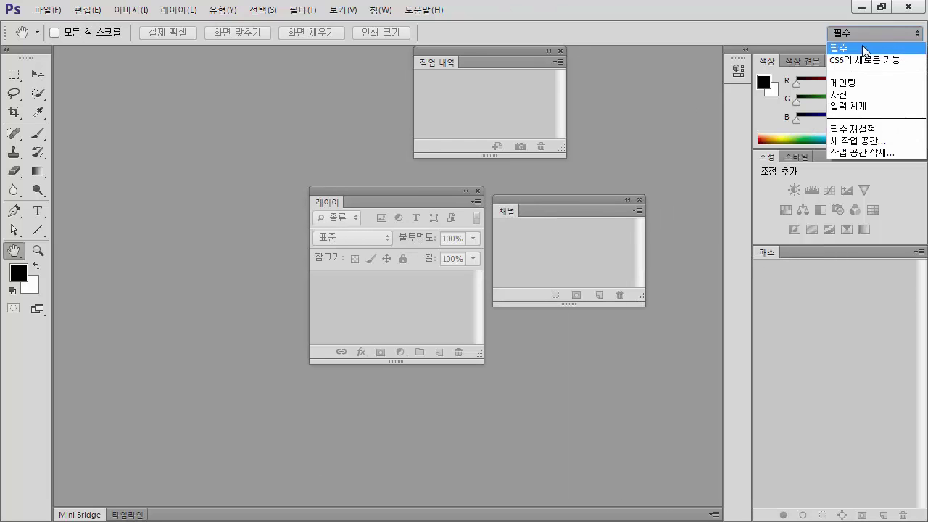
click(846, 130)
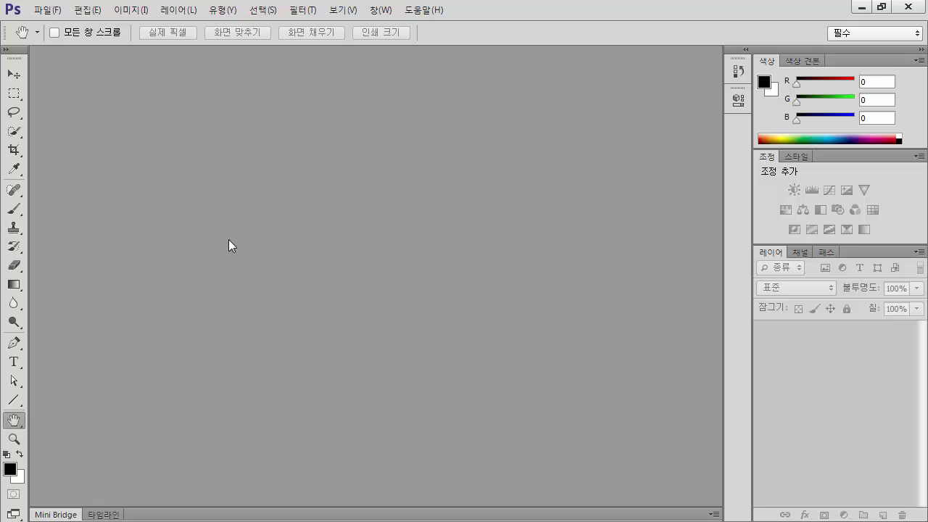
Create a new 800 × 600 pixel document at 72 pixels/inch in 8-bit RGB colour with a white background.
click(48, 10)
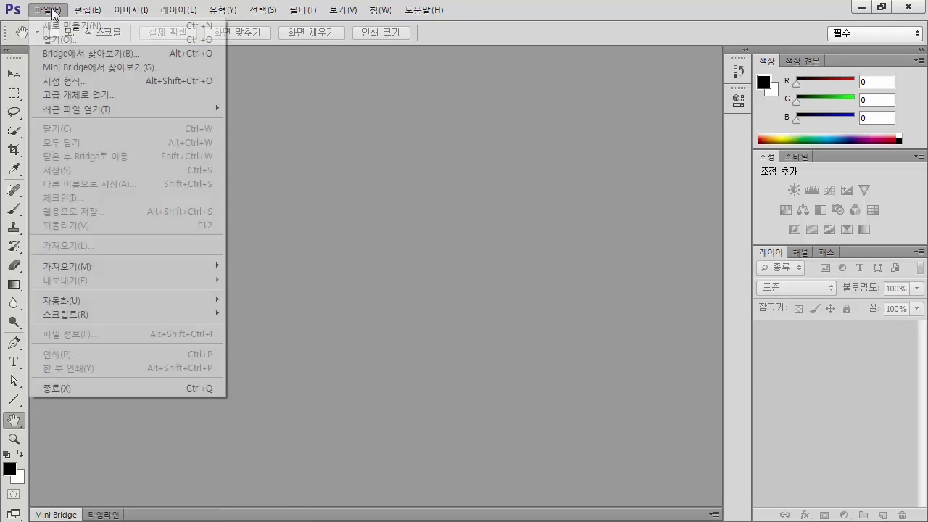
click(48, 27)
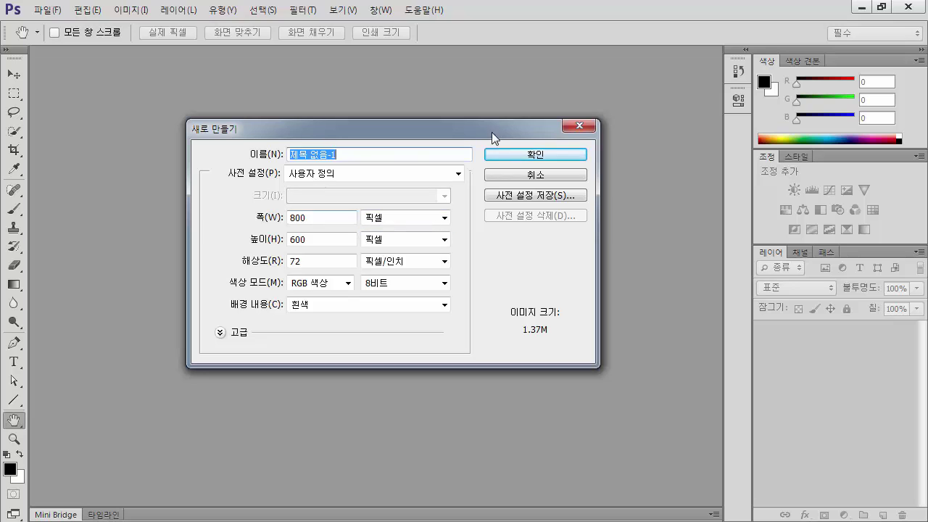
click(533, 161)
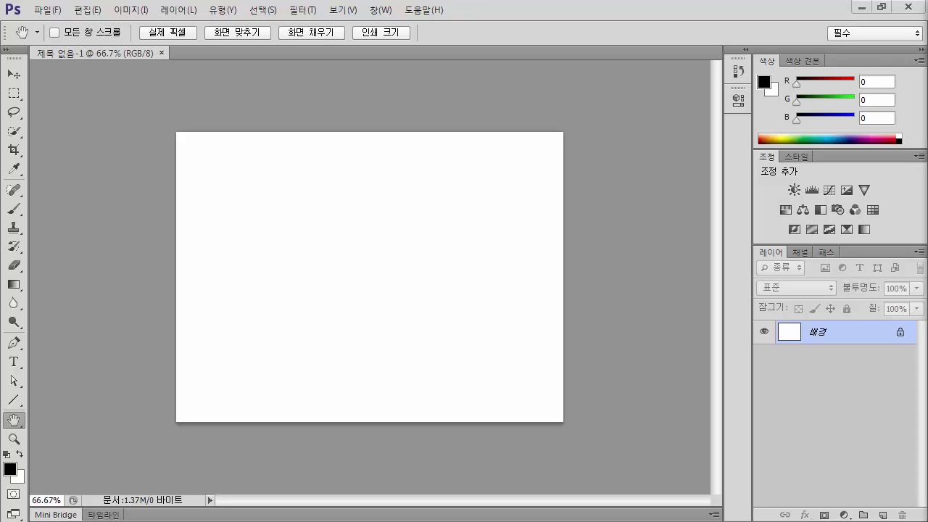
Detach the Layers panel over the blank document, and restore the default Essentials (필수) layout.
click(382, 10)
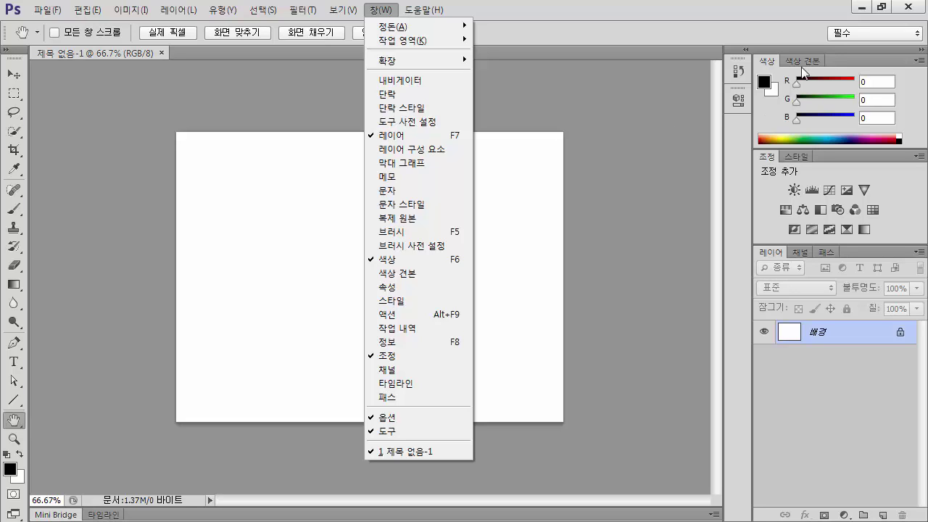
drag(771, 251, 534, 128)
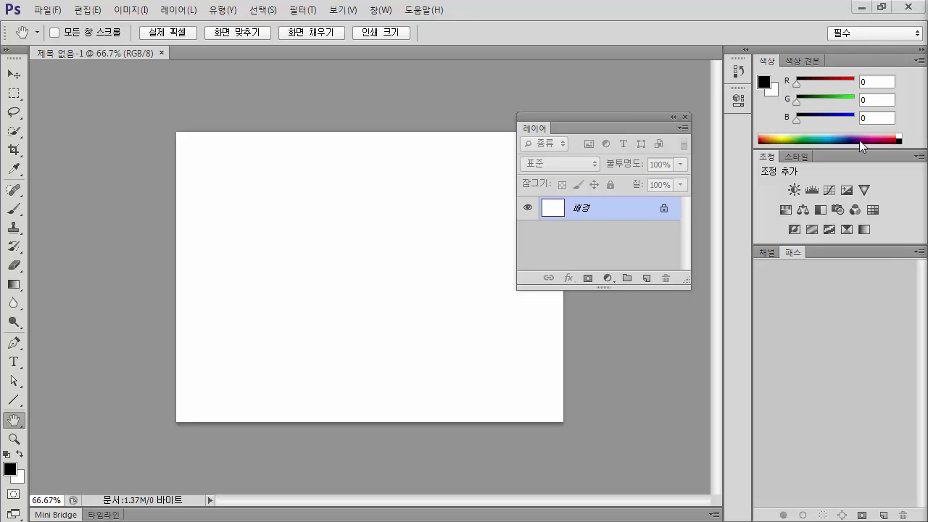
click(864, 37)
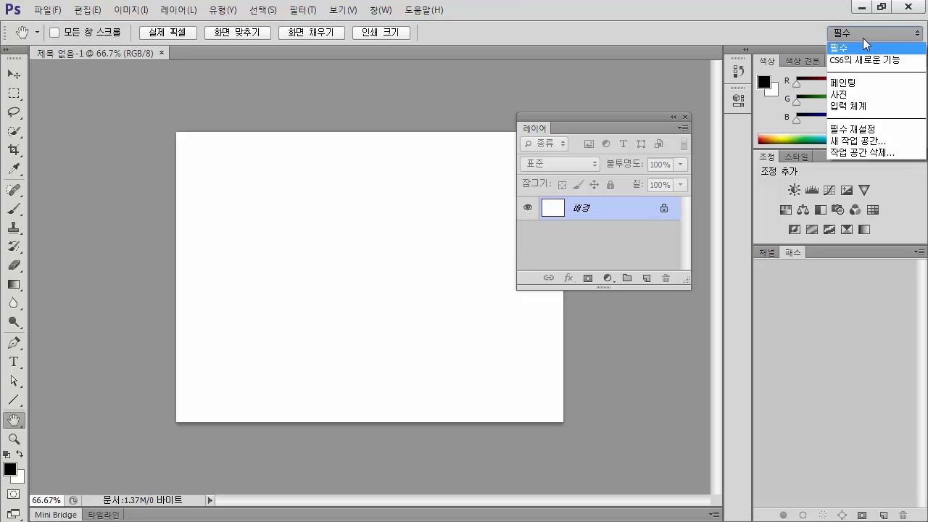
click(847, 132)
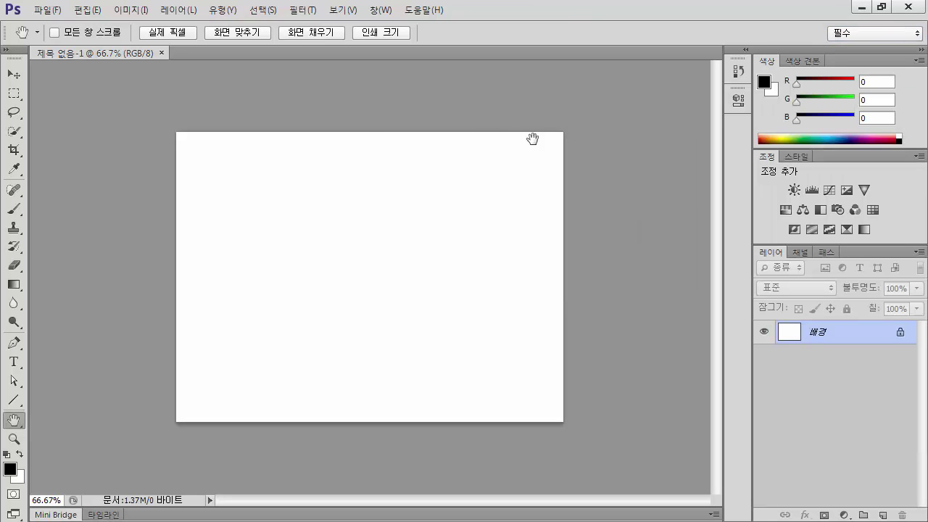
Open the General (일반) preferences and reposition the dialog so that all of its options are visible.
click(86, 13)
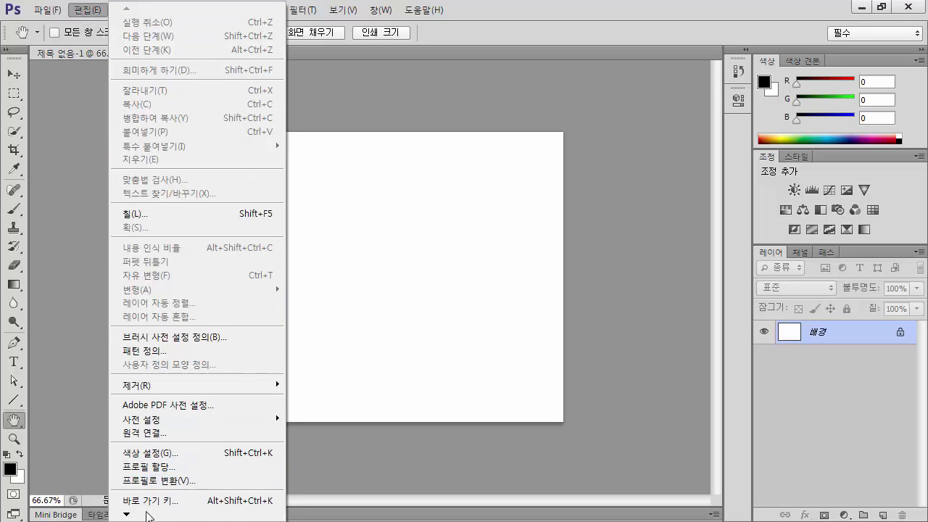
mouse_move(129, 517)
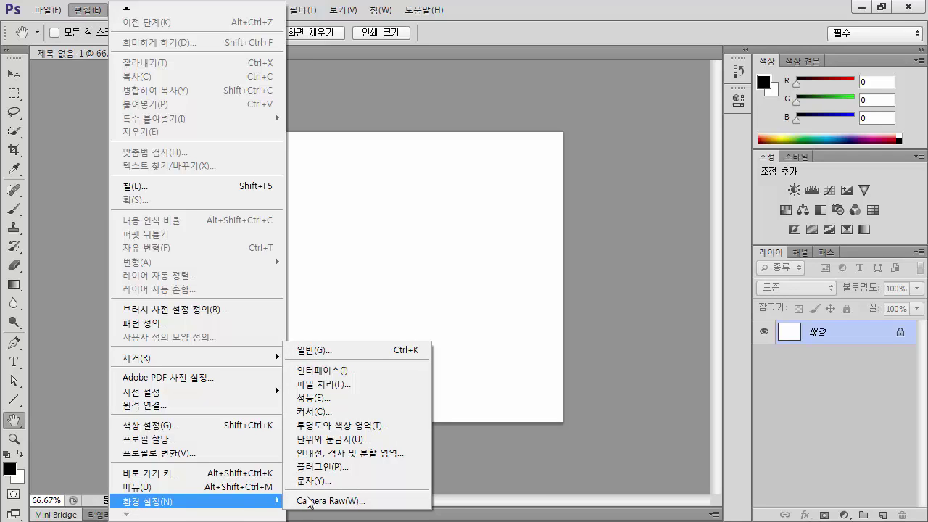
click(332, 352)
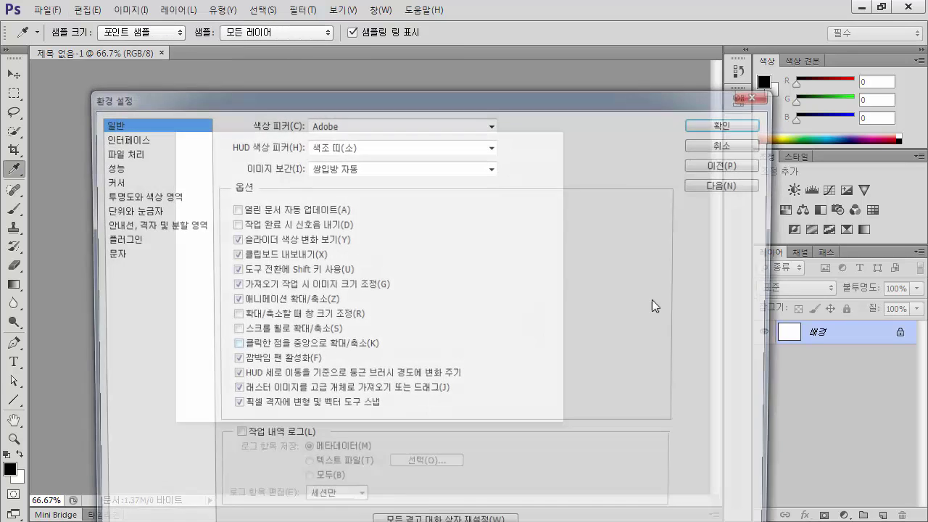
drag(428, 100, 450, 30)
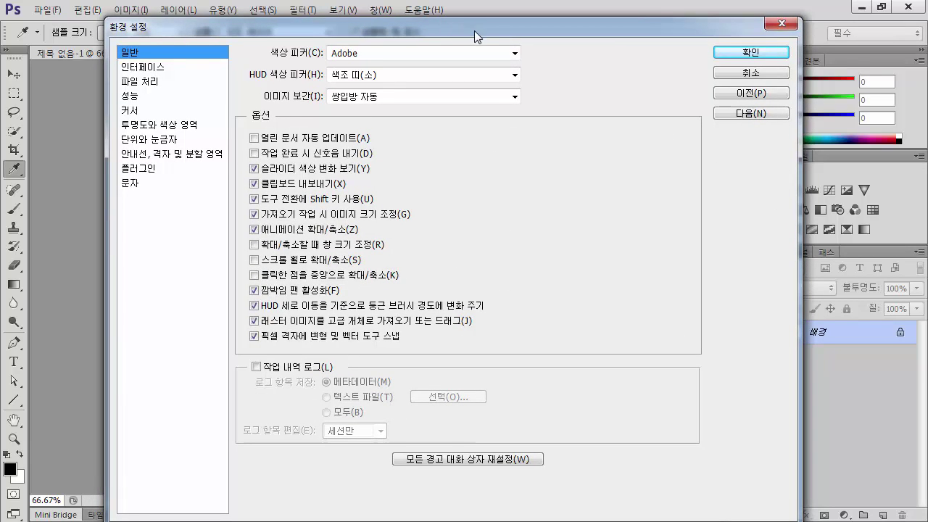
drag(475, 31, 469, 22)
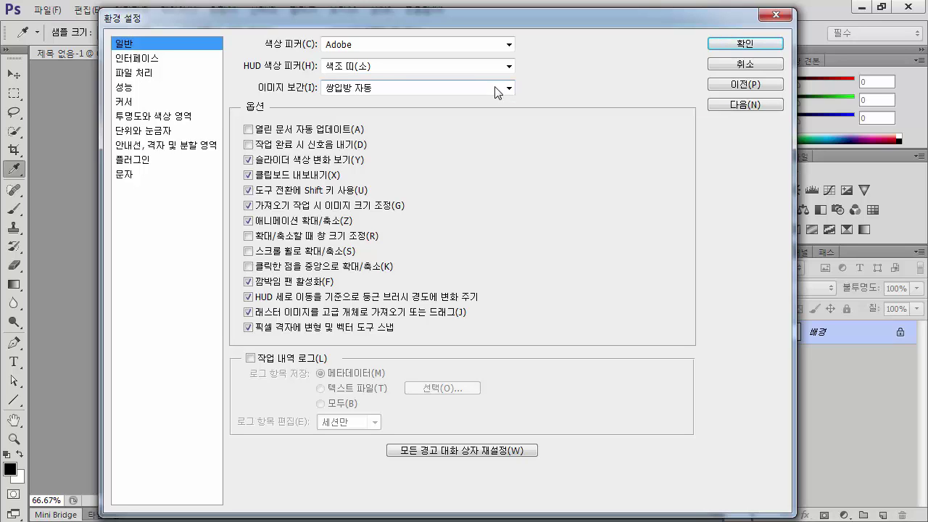
Preview each colour theme in the Interface (인터페이스) preferences and return to the lightest one.
click(135, 61)
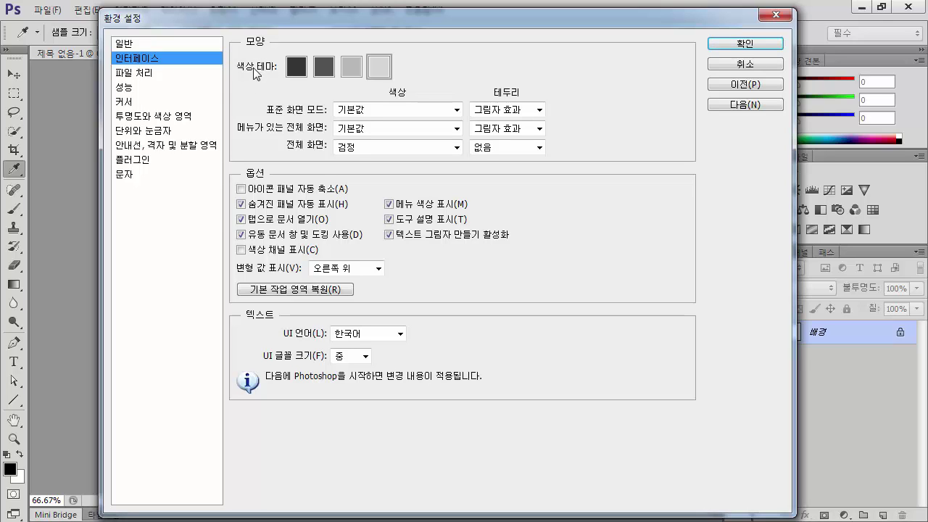
click(351, 69)
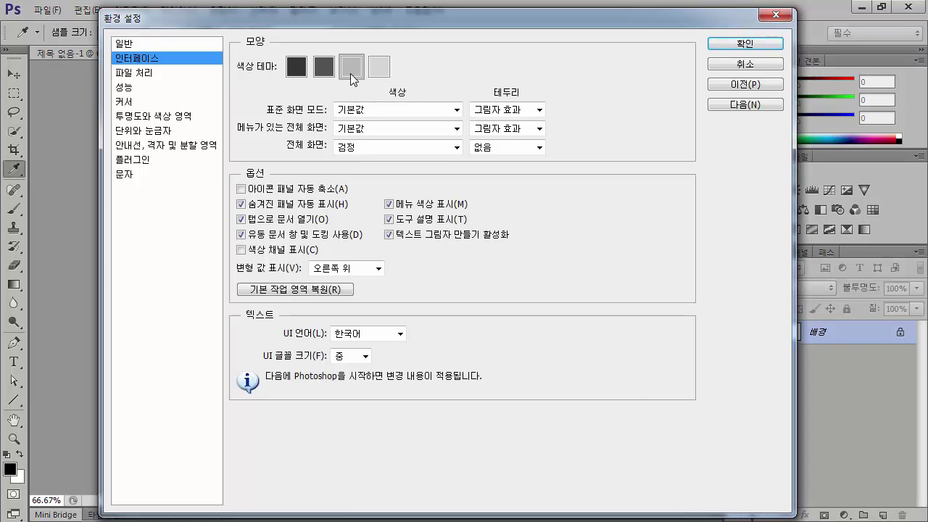
click(329, 72)
click(300, 72)
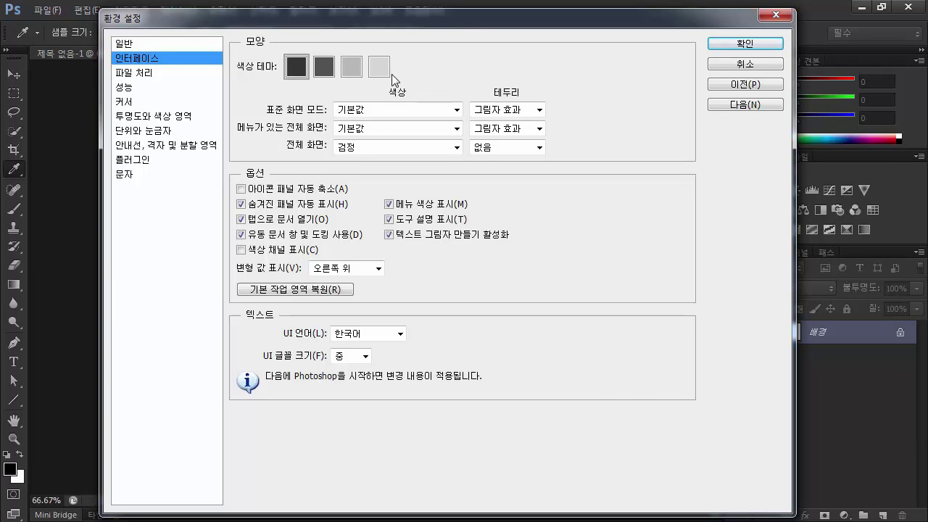
click(326, 69)
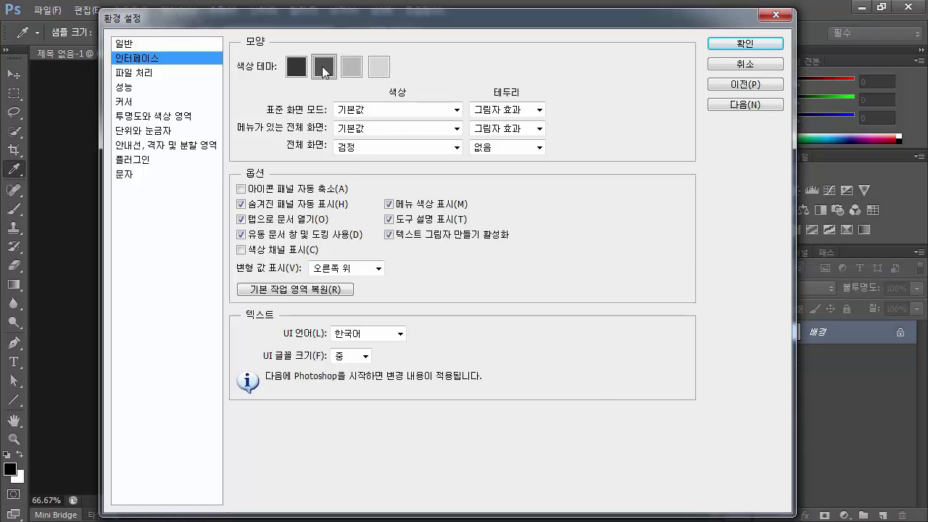
click(347, 69)
click(388, 70)
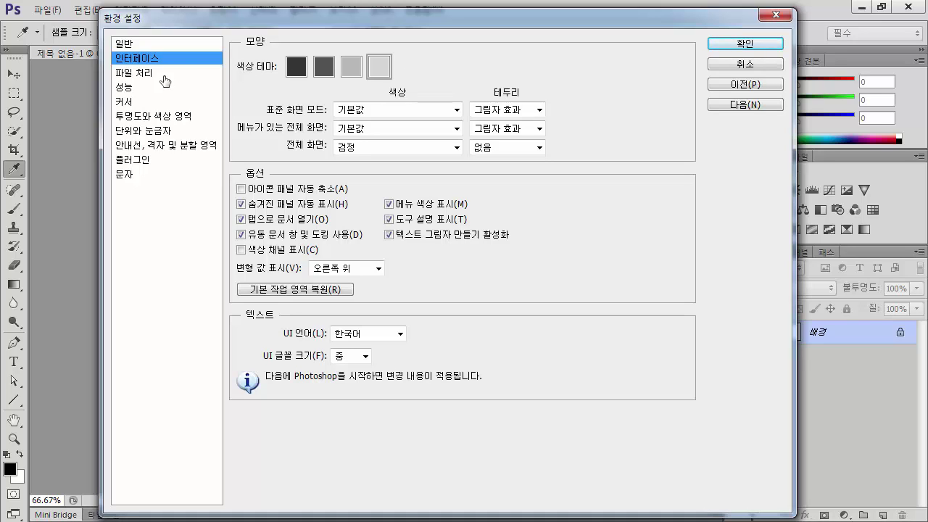
Examine the File Handling (파일 처리) preferences, including the upper- and lowercase choices for the file extension.
click(142, 77)
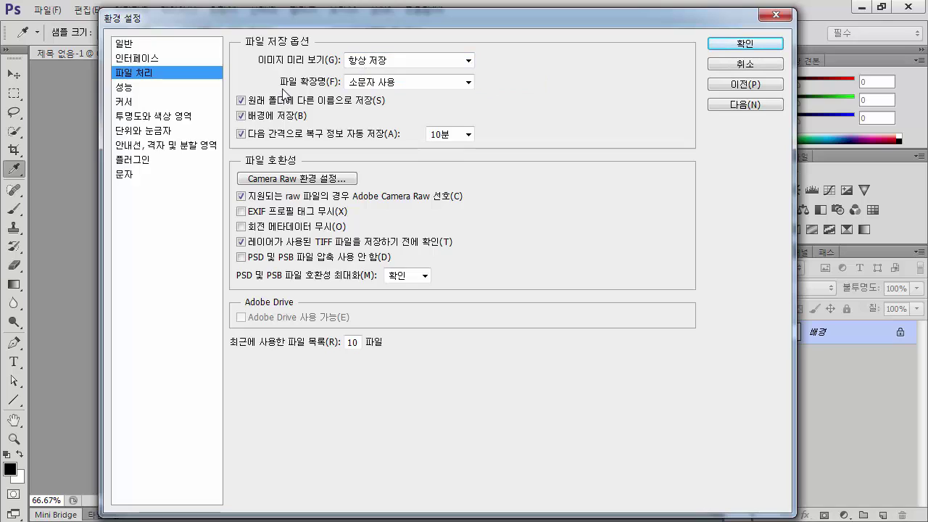
click(398, 85)
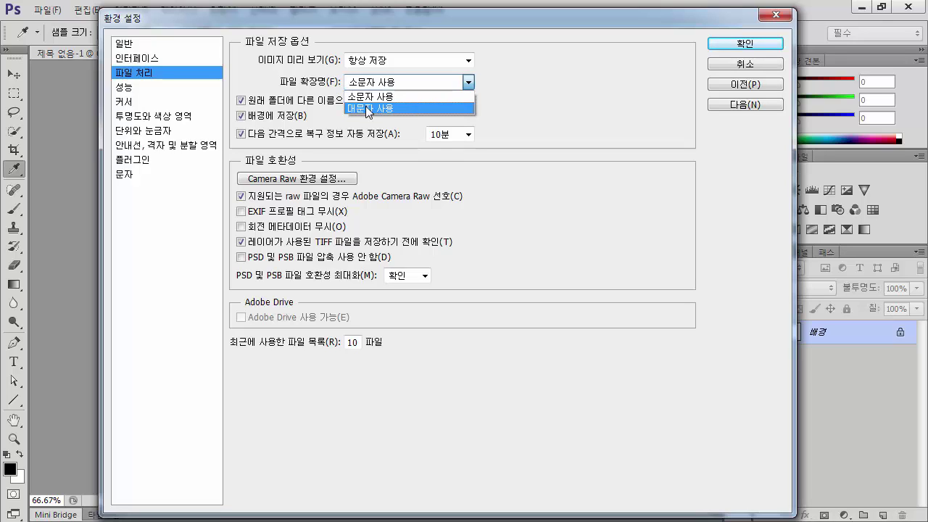
click(531, 73)
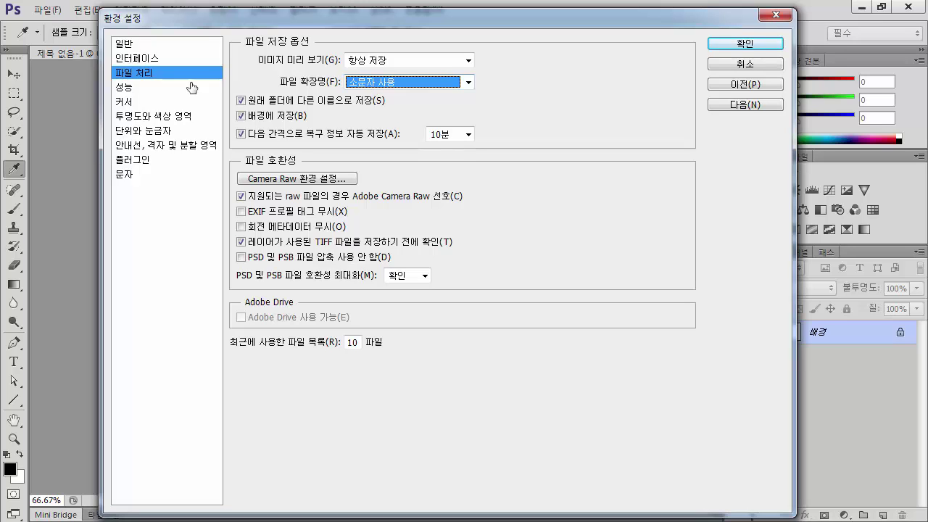
Open the Performance (성능) preferences and read the descriptions of the history and cache, memory and scratch disk settings.
click(135, 90)
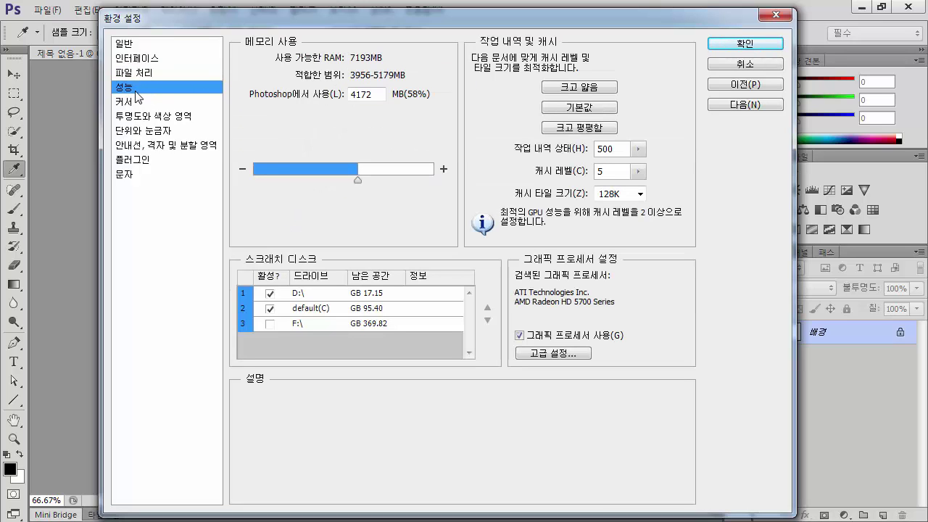
mouse_move(505, 121)
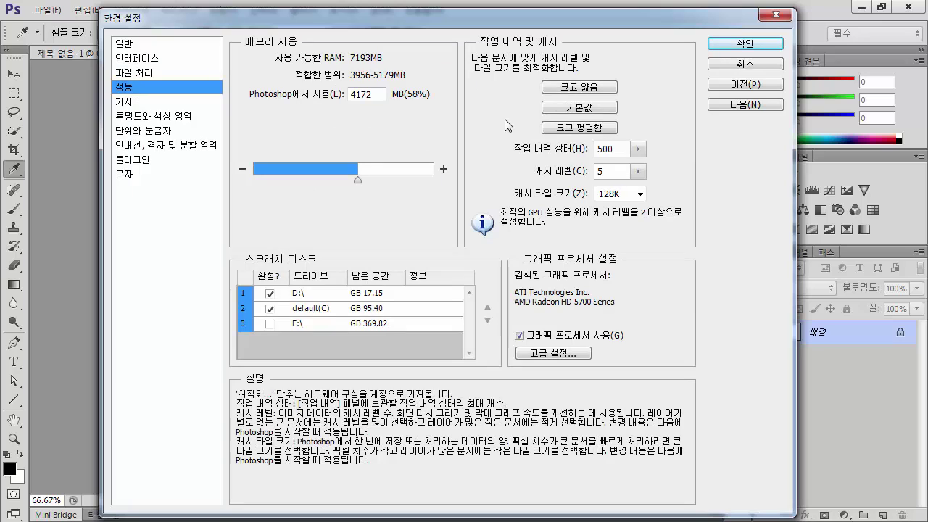
mouse_move(331, 115)
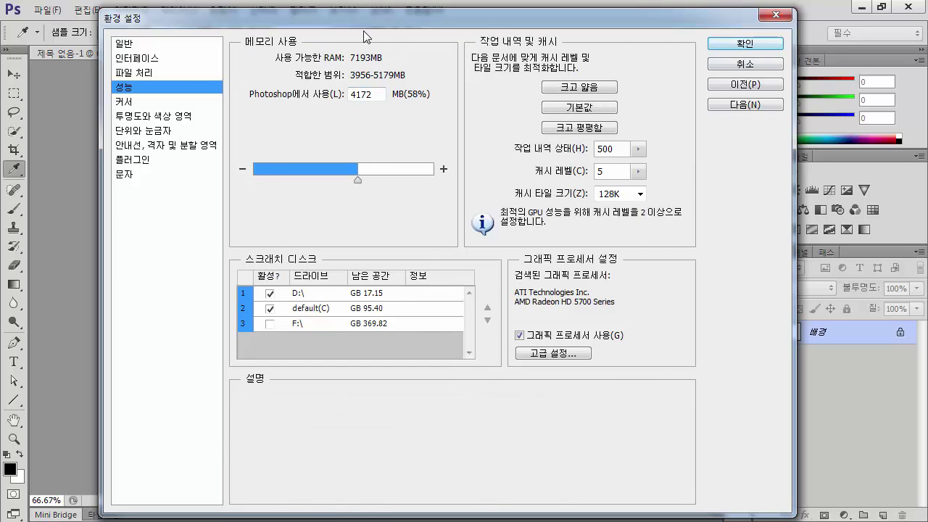
mouse_move(258, 263)
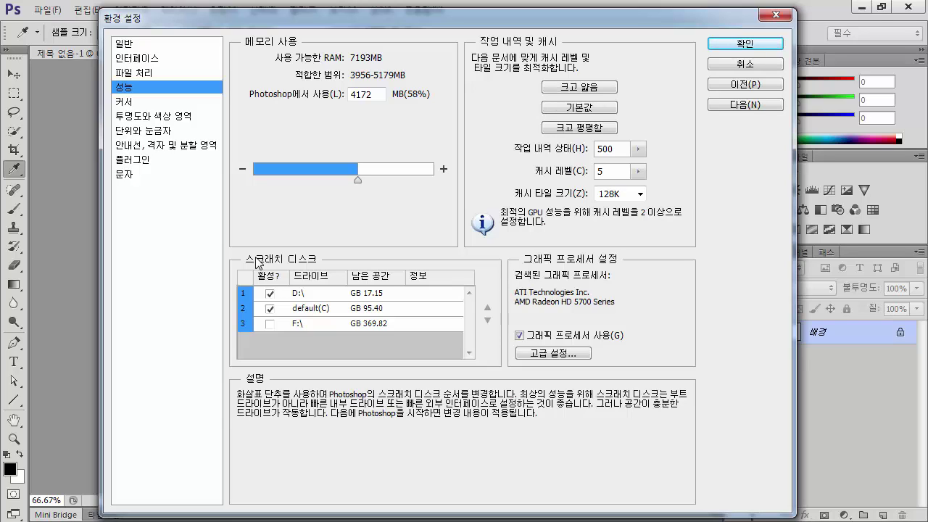
Set the memory Photoshop may use to 5055 MB (70%).
mouse_move(300, 137)
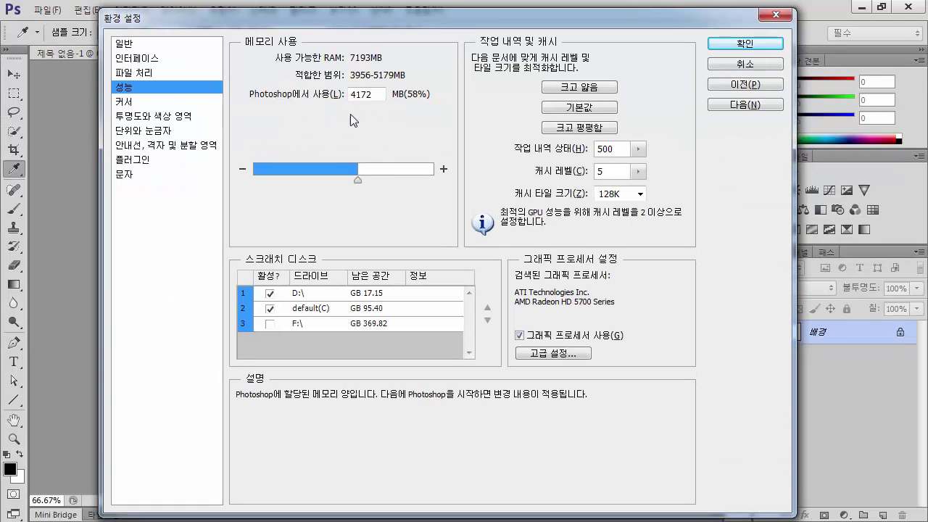
drag(361, 367, 354, 360)
drag(359, 180, 394, 172)
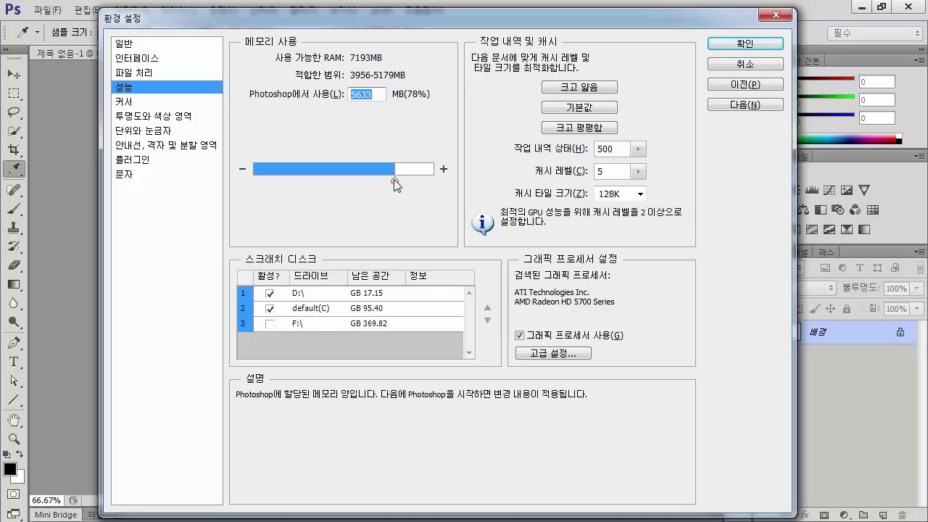
drag(394, 179, 429, 181)
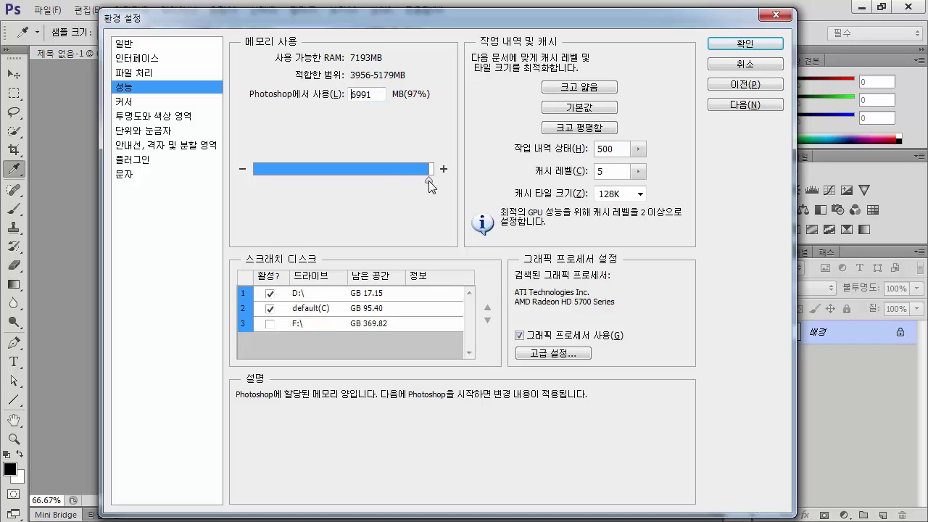
drag(429, 180, 429, 180)
drag(429, 179, 380, 173)
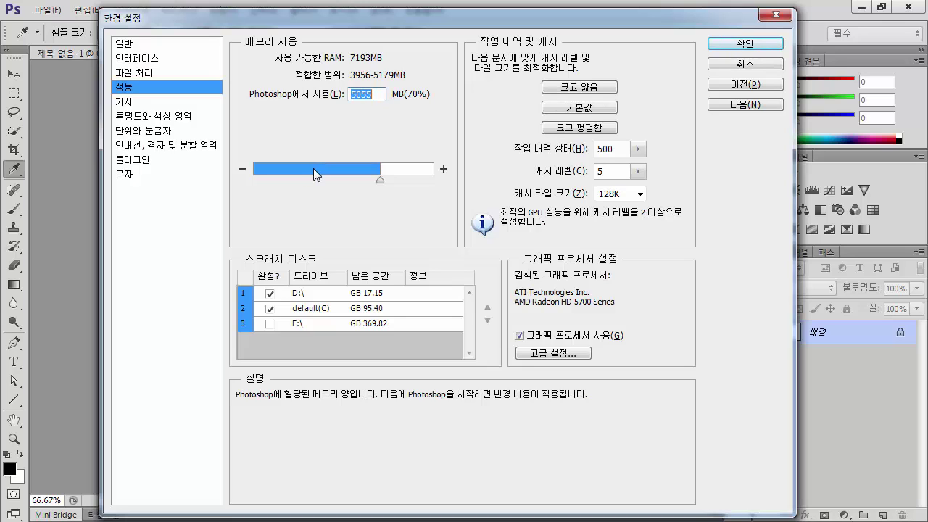
Set the number of history states (작업 내역 상태) to 491.
mouse_move(503, 80)
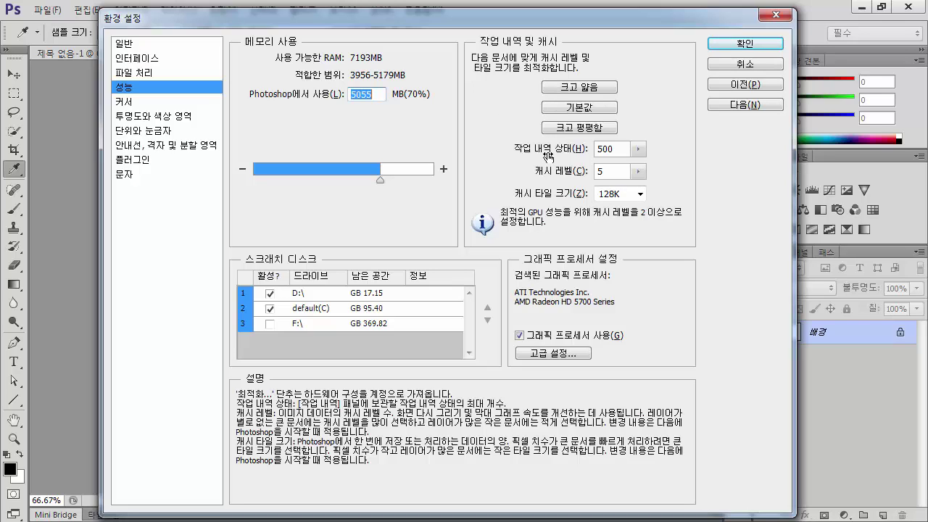
click(638, 148)
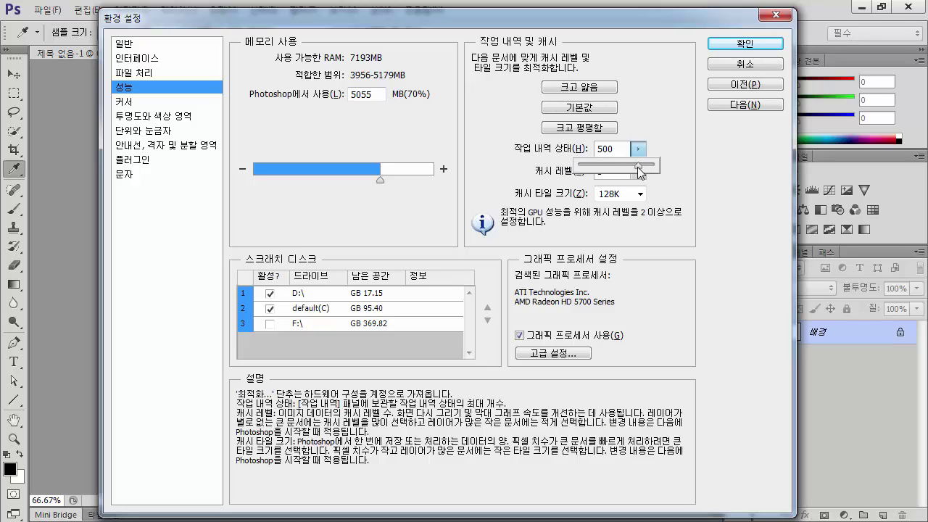
drag(639, 168, 685, 179)
mouse_move(621, 170)
mouse_down()
mouse_move(642, 174)
mouse_move(624, 158)
mouse_up()
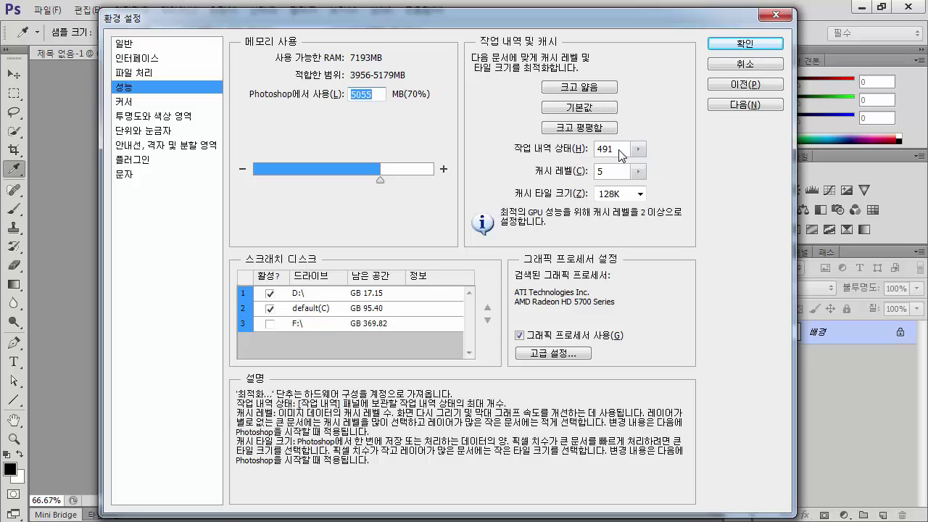
Try lower and higher cache levels (캐시 레벨) and return the setting to 5.
click(638, 171)
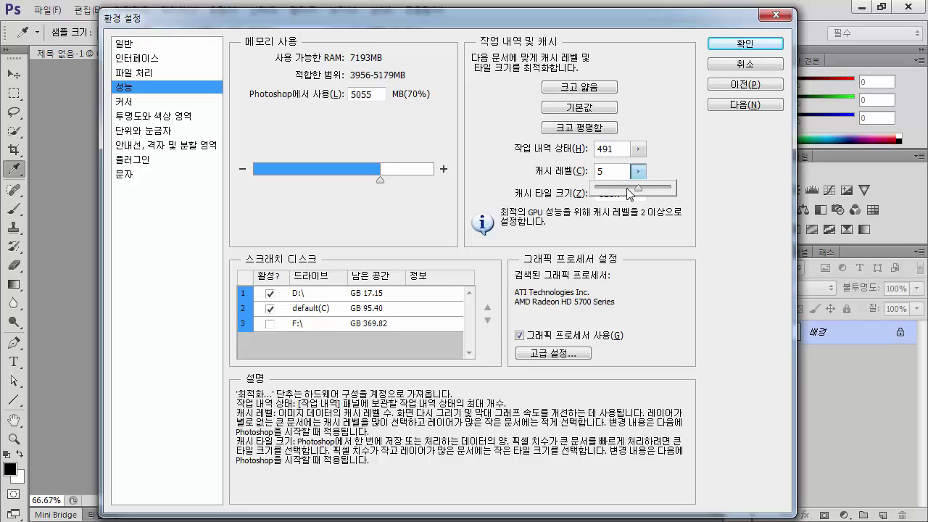
drag(640, 190, 604, 194)
drag(608, 188, 688, 192)
drag(669, 190, 642, 193)
click(712, 198)
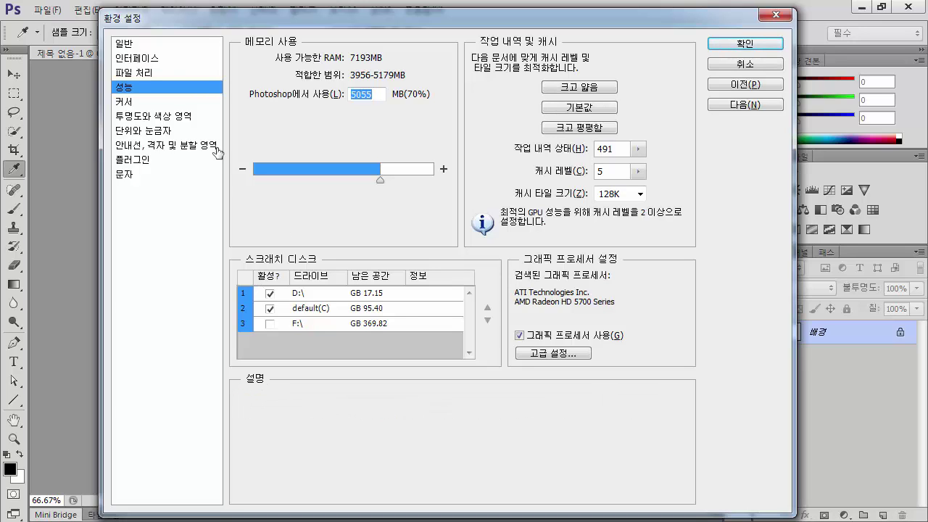
Look through the Cursors (커서) and Transparency & Gamut (투명도와 색상 영역) preferences and bring up Units & Rulers (단위와 눈금자).
click(126, 103)
click(128, 117)
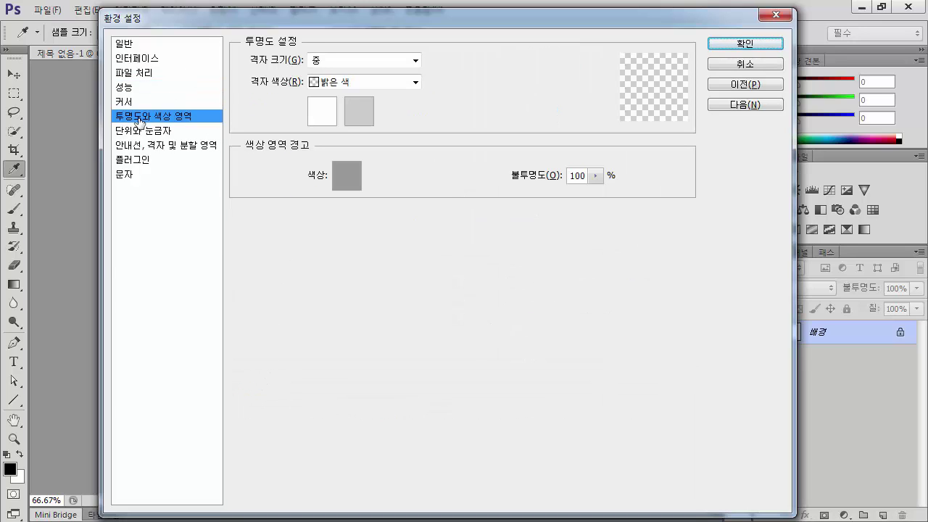
click(135, 134)
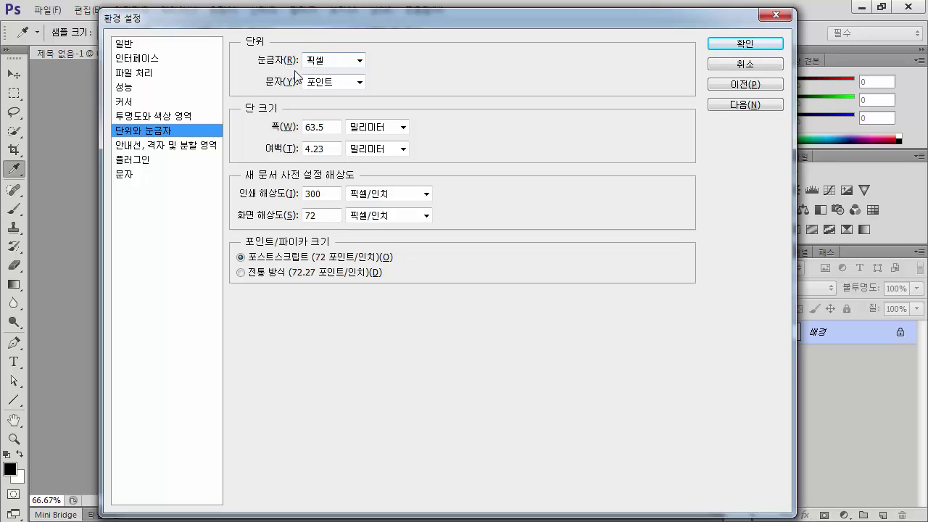
Examine the unit choices for type and column width, keeping points (포인트) and millimetres (밀리미터).
click(341, 86)
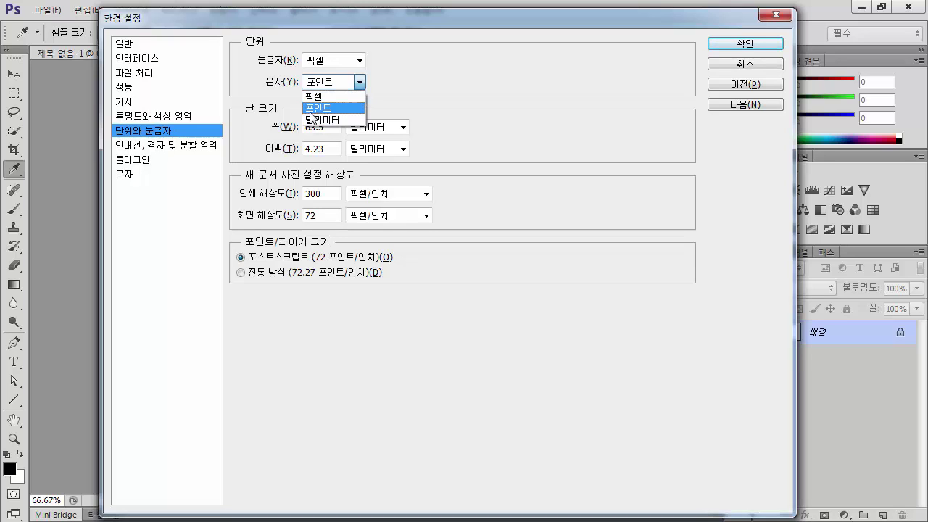
click(400, 85)
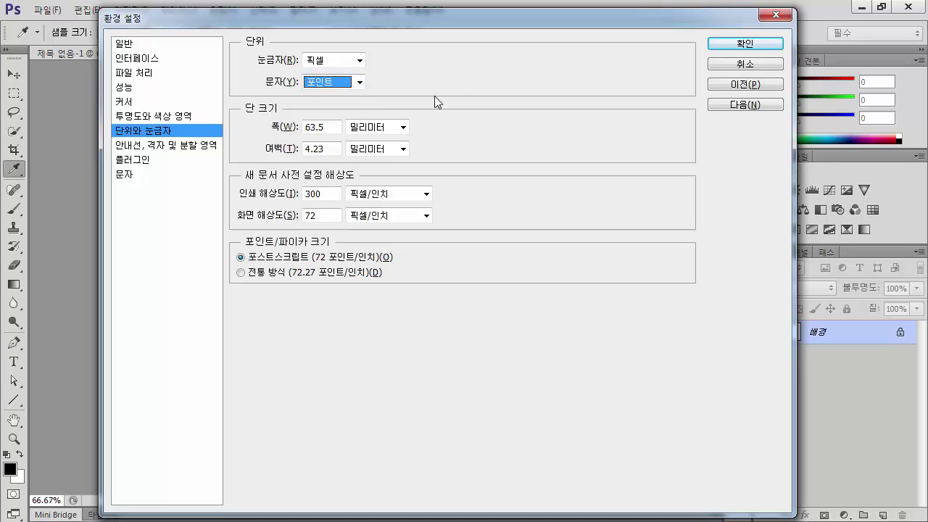
click(402, 127)
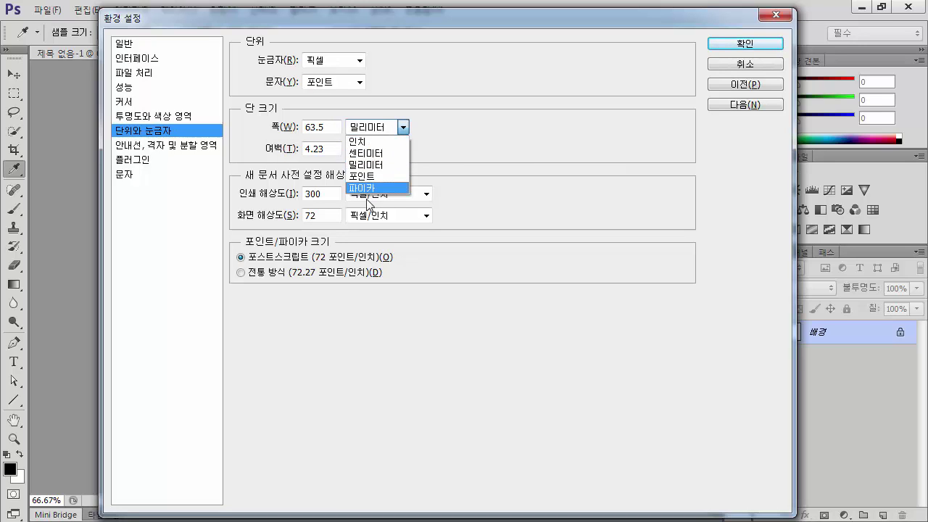
click(374, 165)
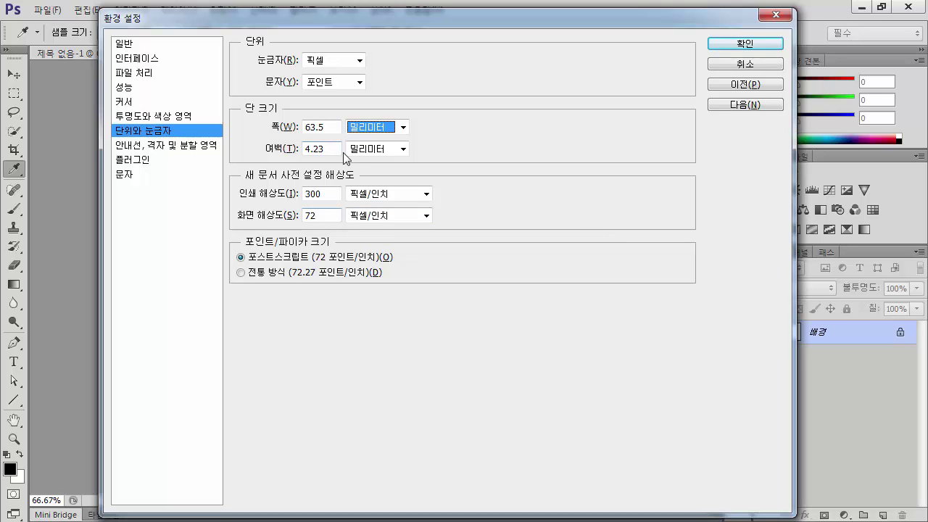
Review the Guides, Grid & Slices (안내선, 격자 및 분할 영역), Plug-Ins (플러그인) and Type (문자) preferences.
click(180, 149)
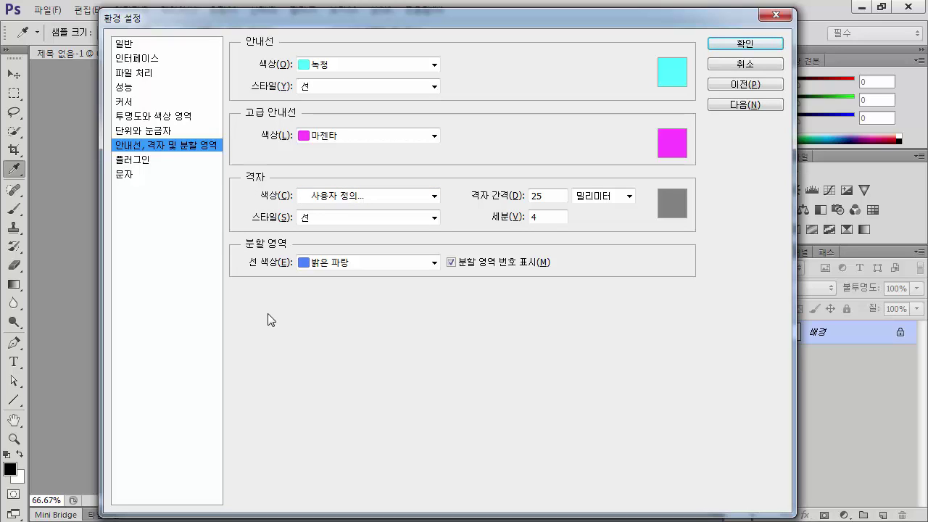
click(152, 161)
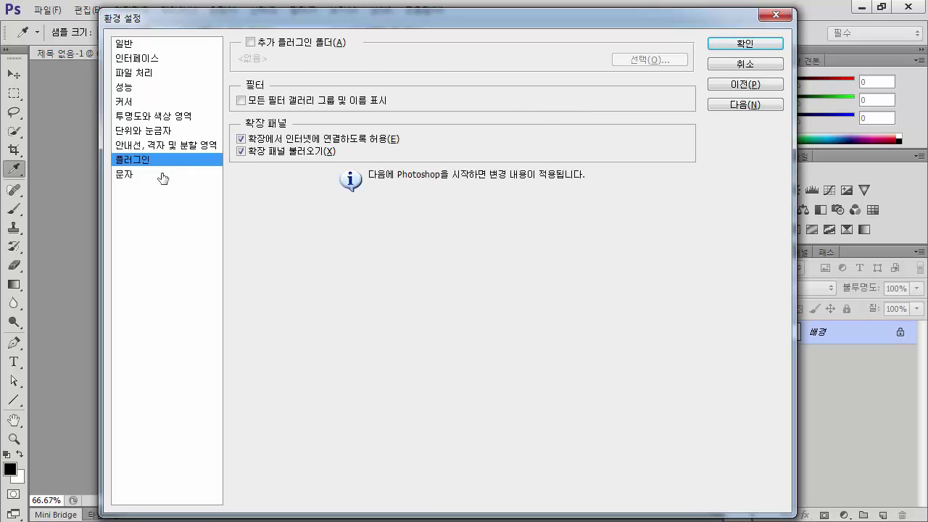
click(124, 174)
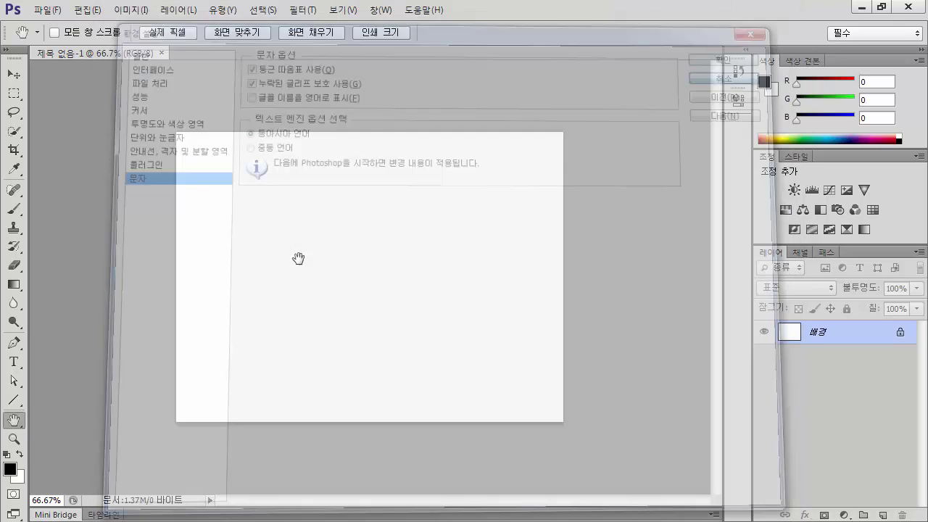
Close the preferences and switch to the Hand tool.
click(745, 44)
key(h)
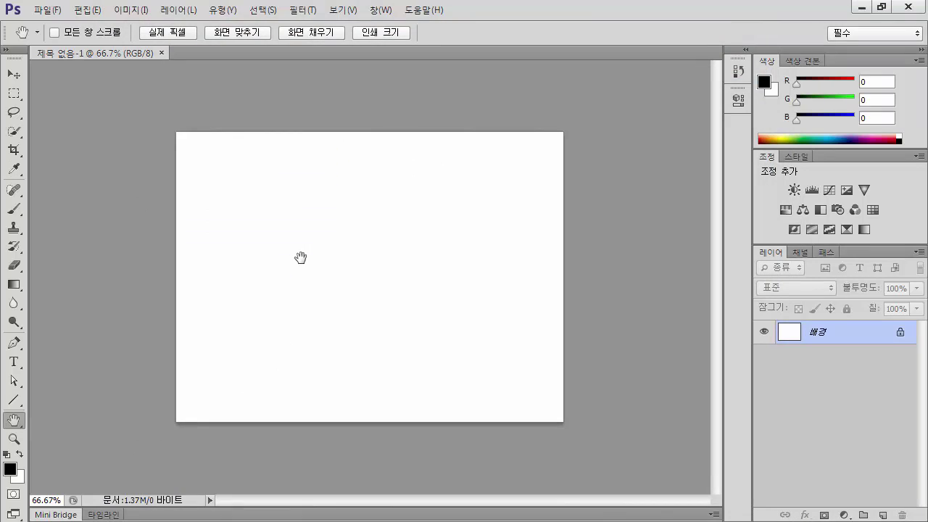